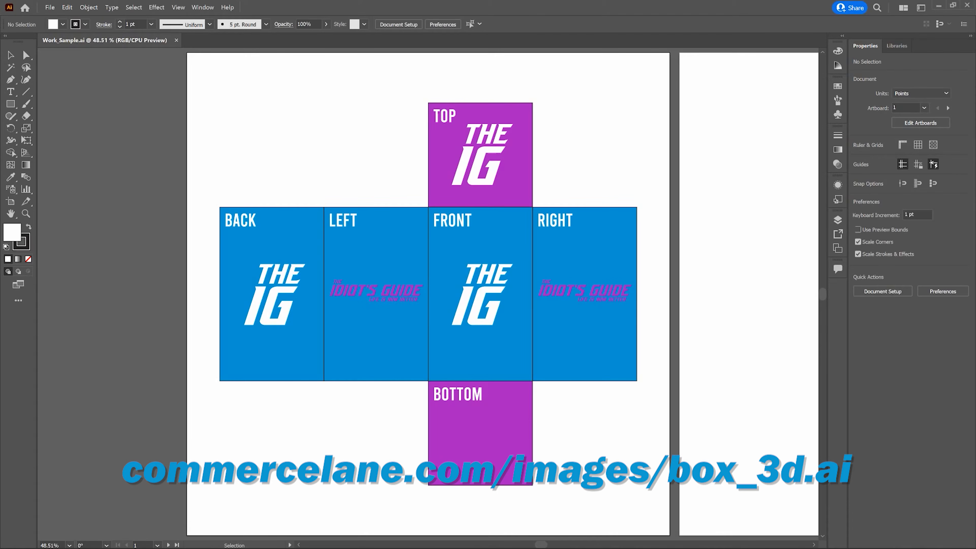
Open the New Document dialog to review the preset and advanced settings, then close it
key(a)
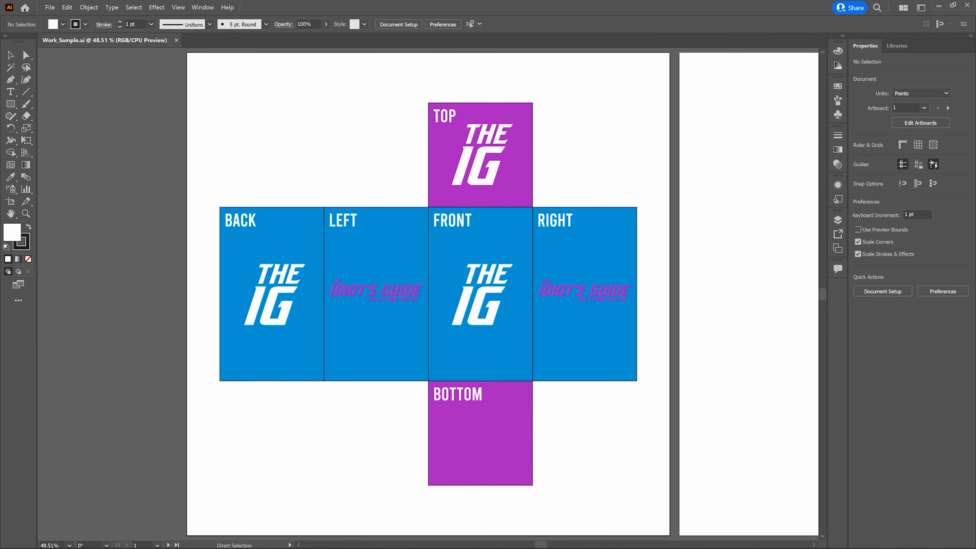
key(ctrl+n)
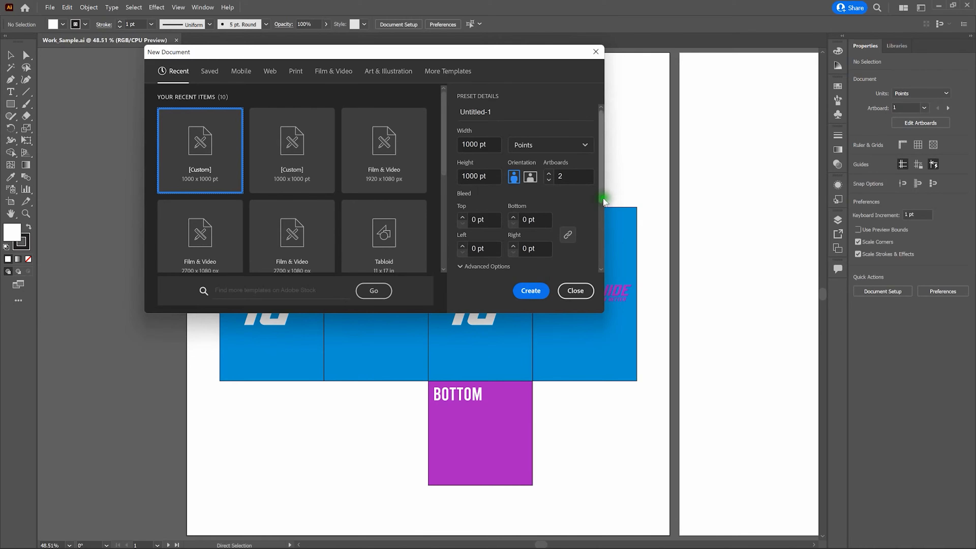
drag(603, 200, 602, 272)
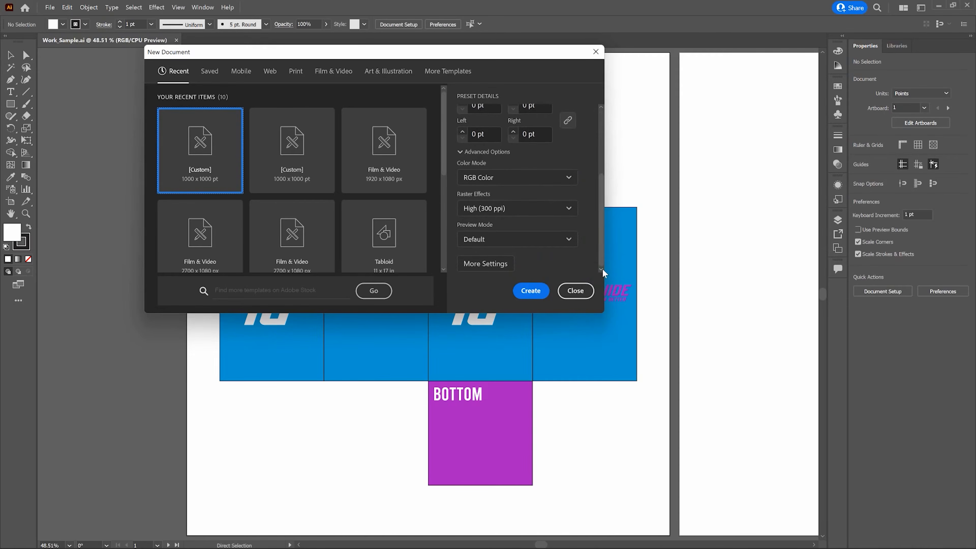
click(582, 287)
click(575, 290)
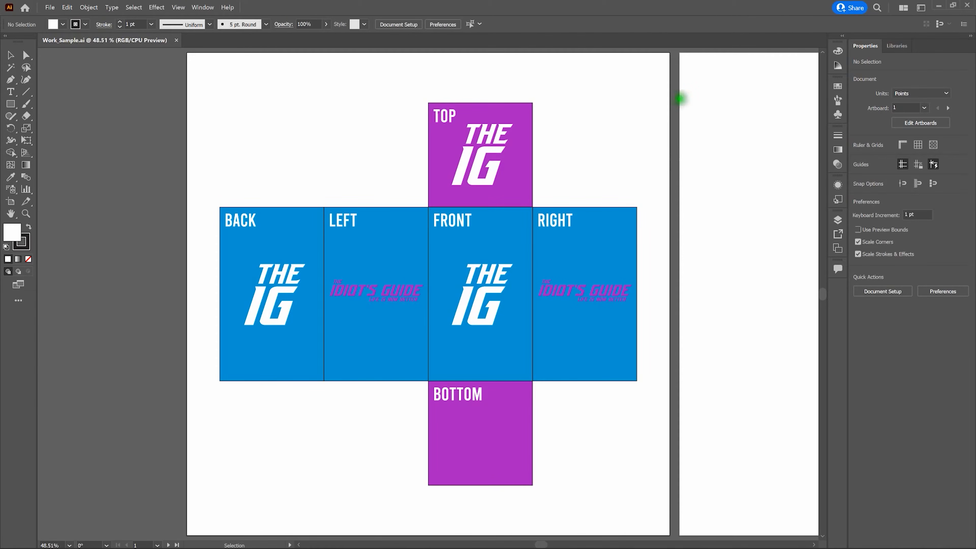
click(921, 7)
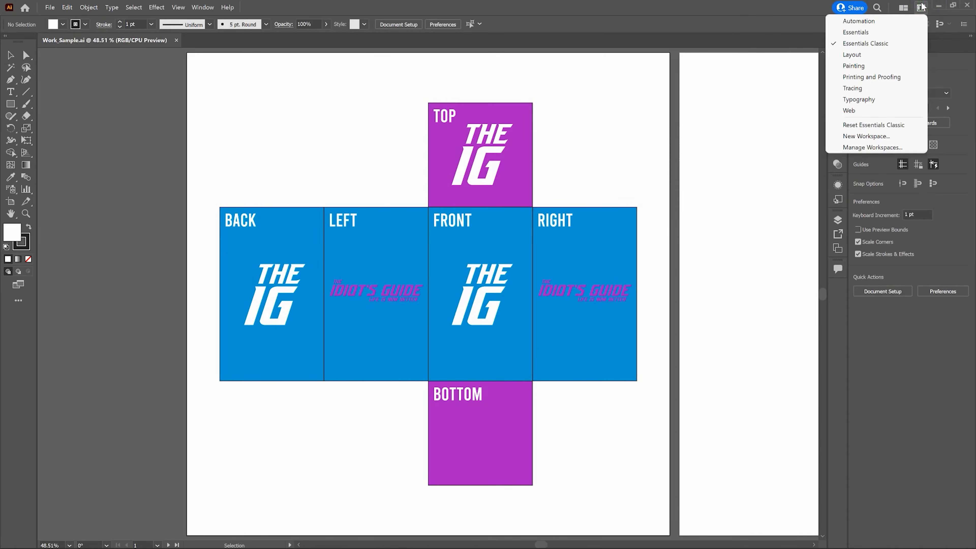
click(737, 16)
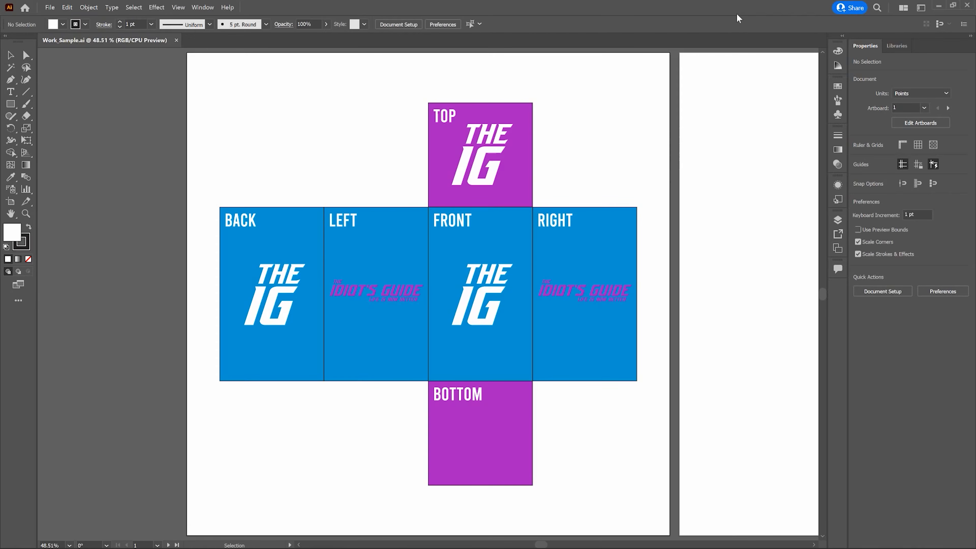
click(375, 26)
click(178, 7)
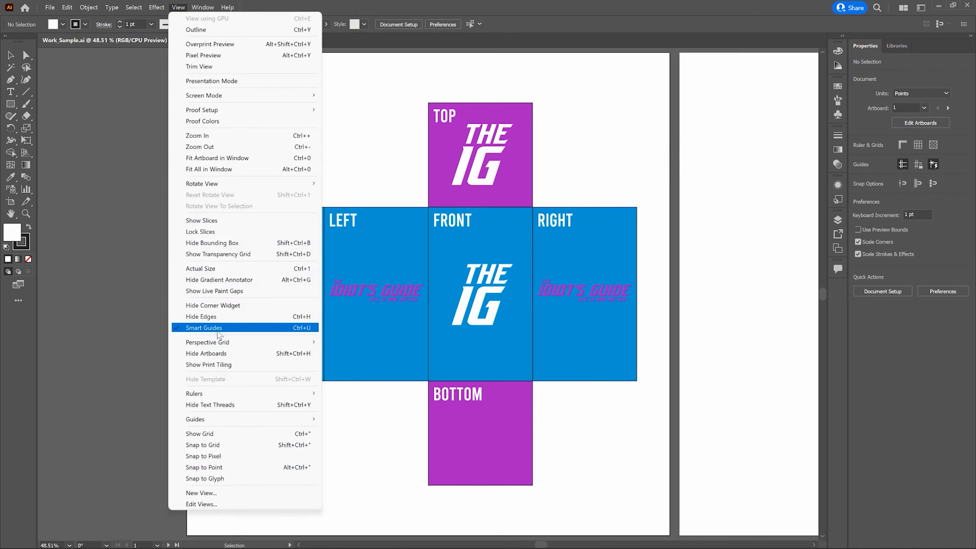
click(482, 1)
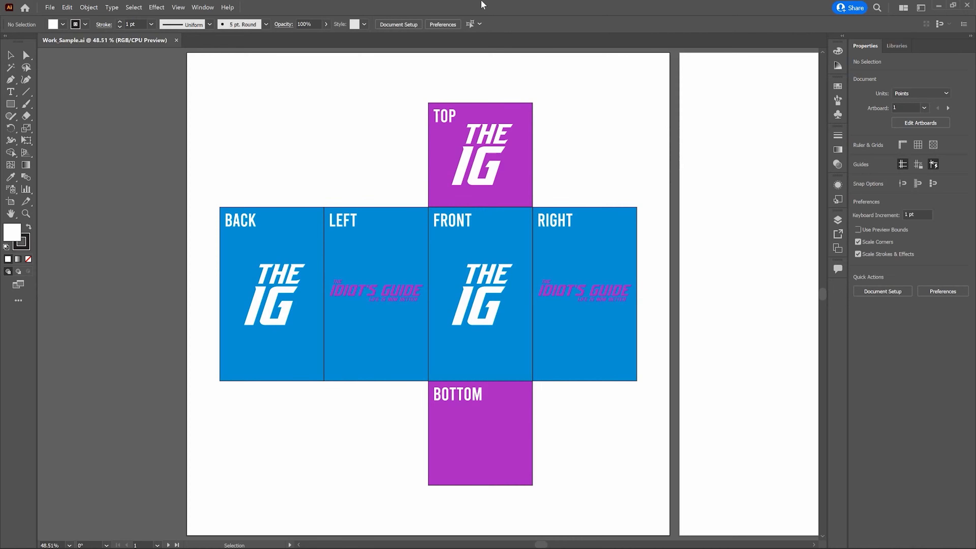
click(308, 40)
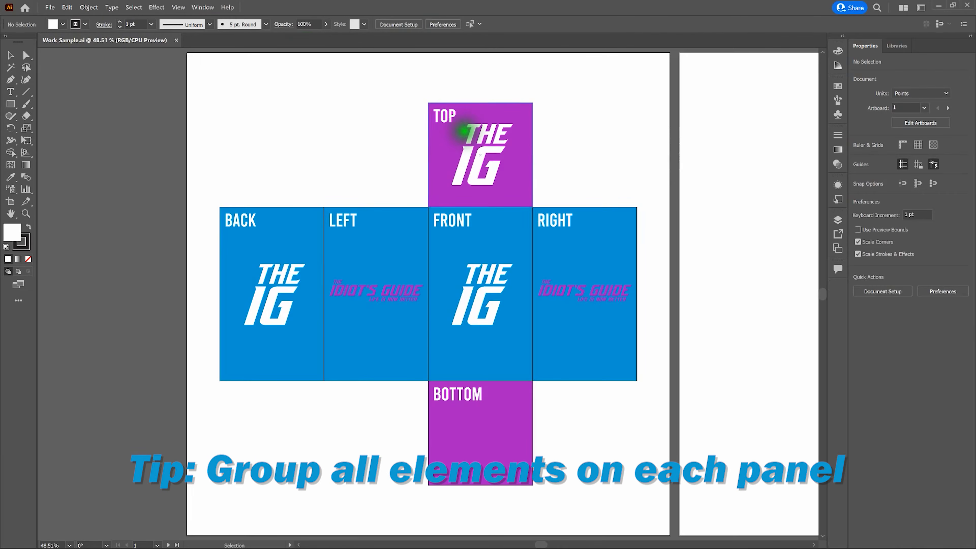
Open the Symbols panel
click(465, 132)
click(473, 237)
click(579, 164)
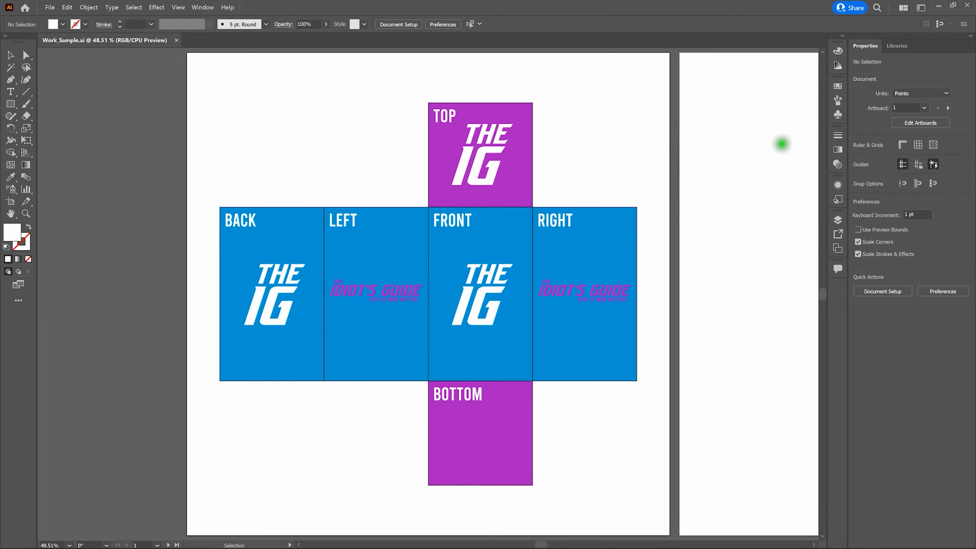
click(839, 115)
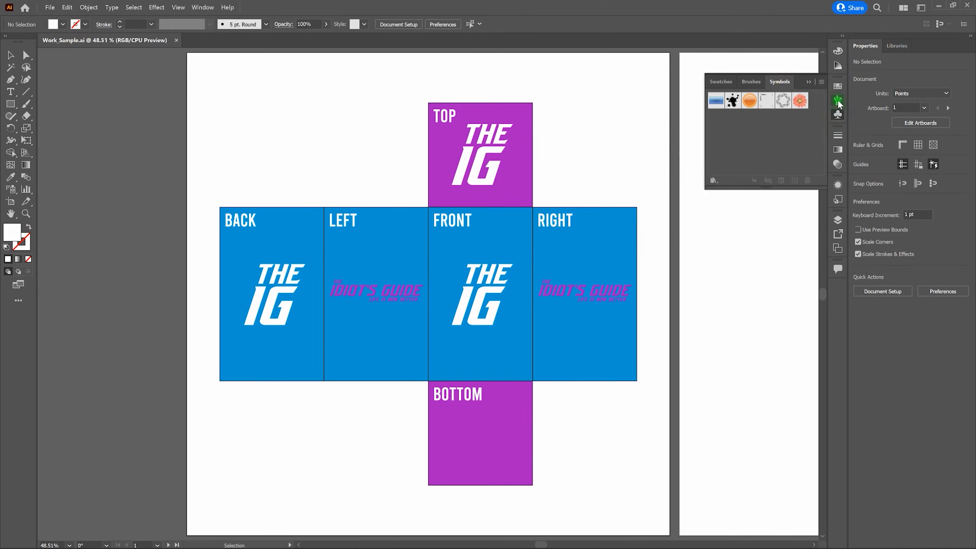
click(809, 80)
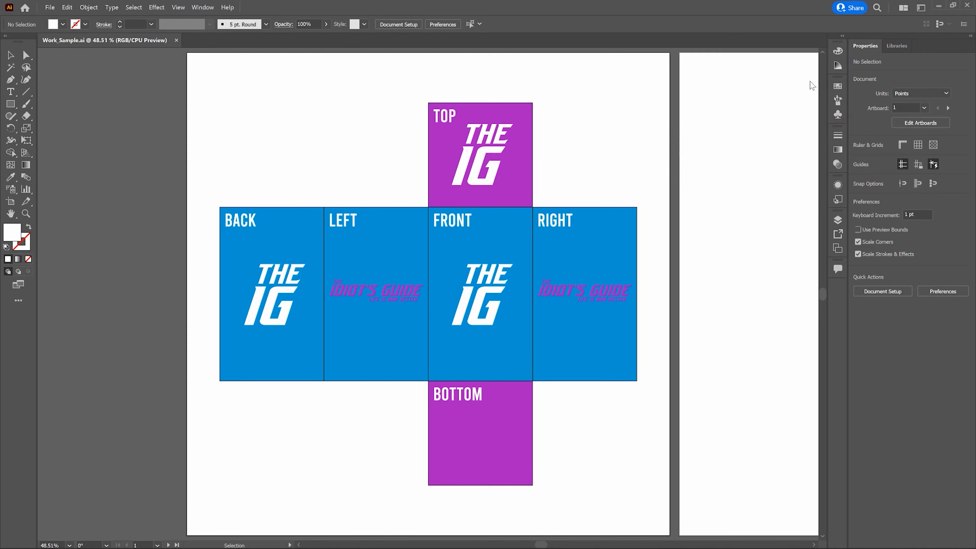
click(204, 7)
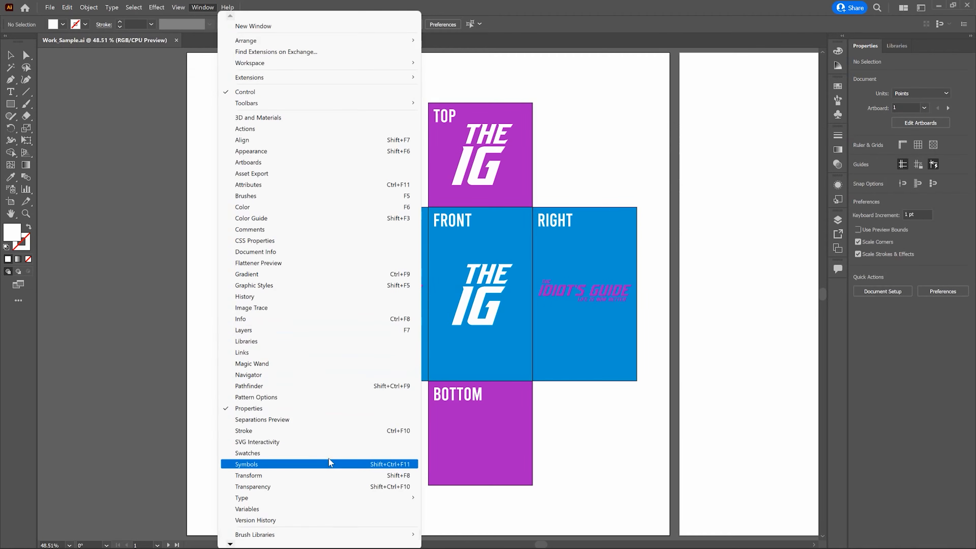
click(351, 465)
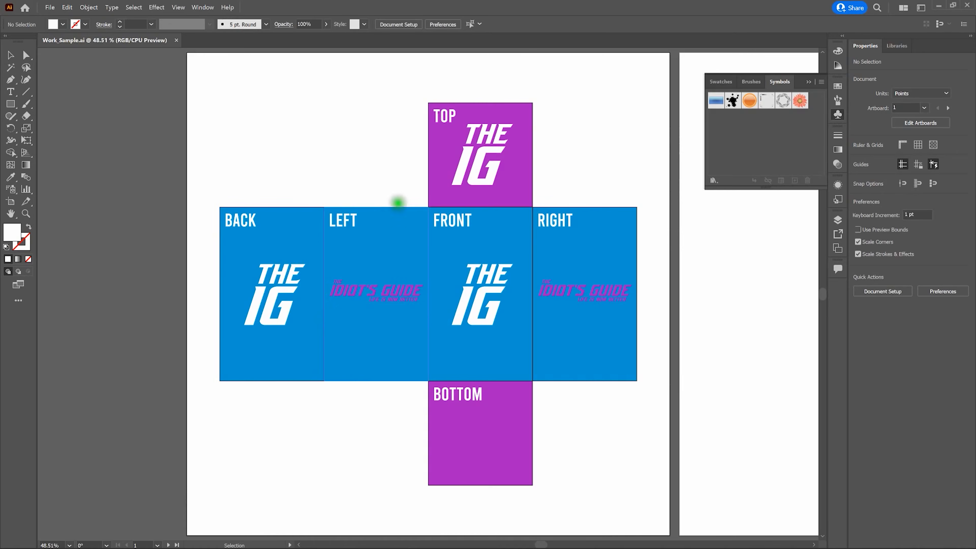
Turn the TOP panel into a static Graphic symbol named Top in the Symbols panel
drag(483, 156, 734, 152)
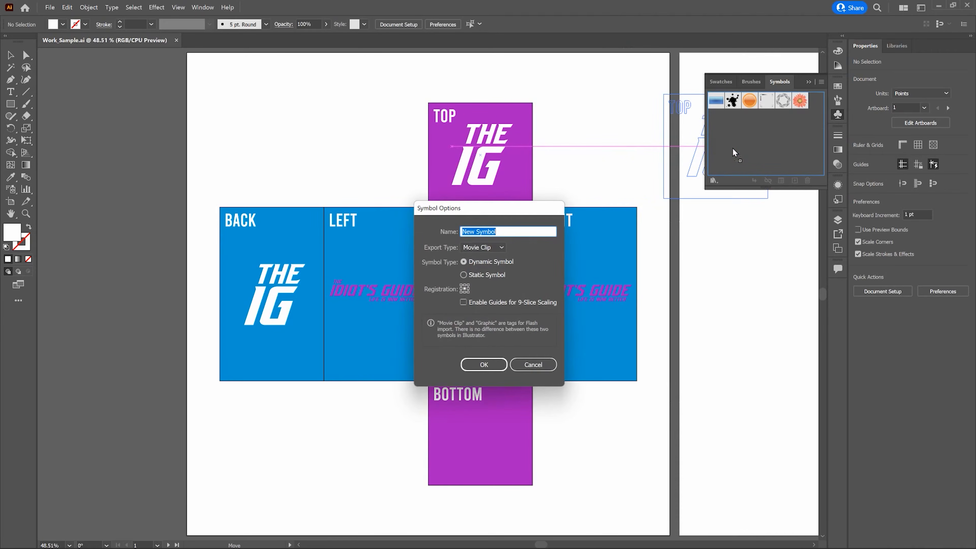
text(Top)
key(Tab)
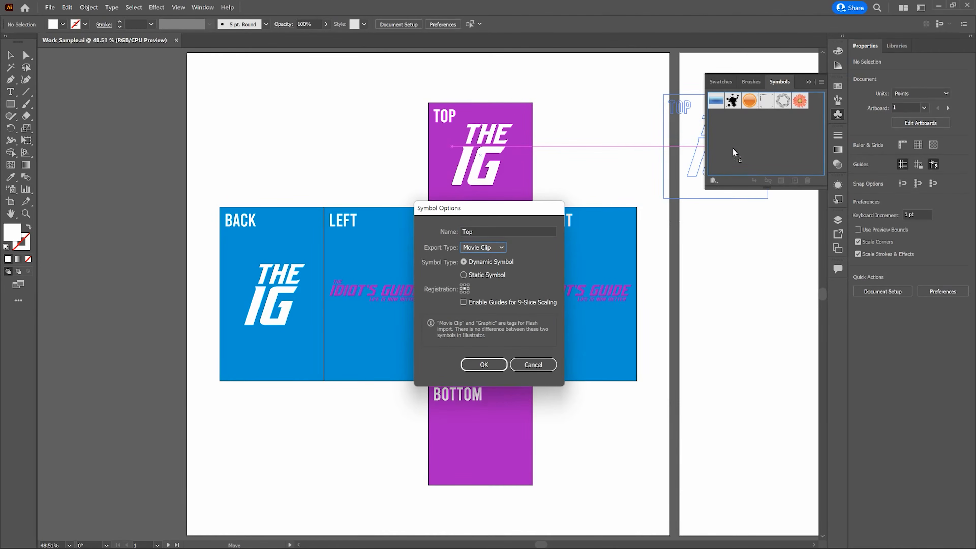
key(Down)
click(490, 276)
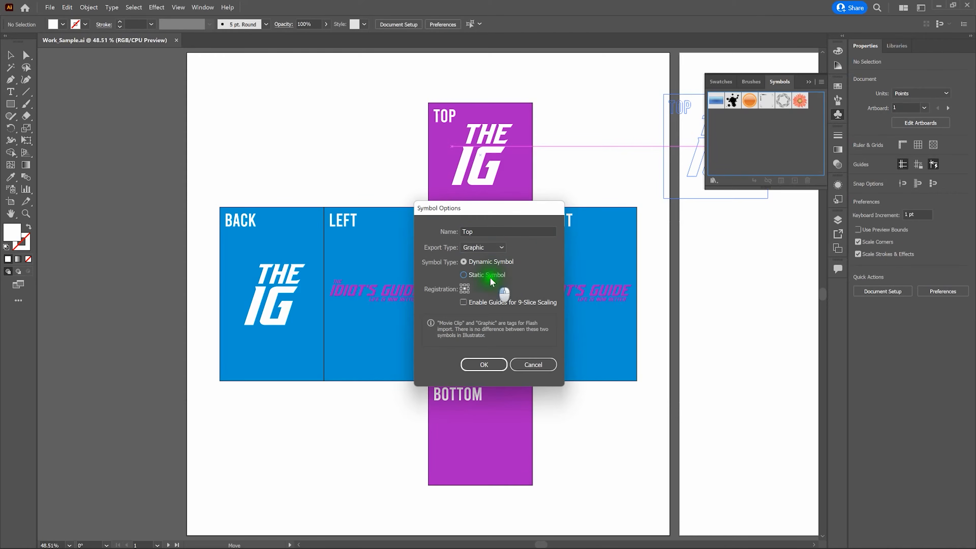
click(486, 365)
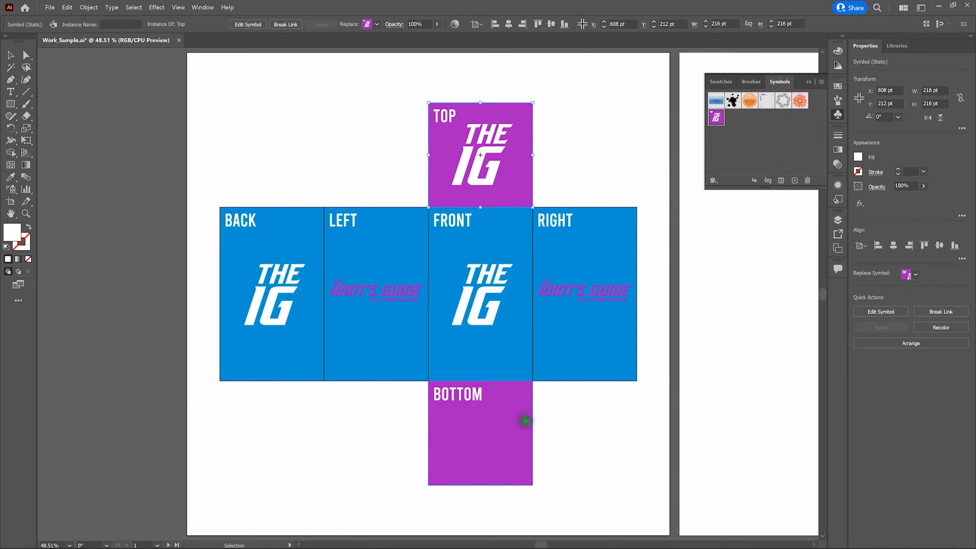
Turn the BOTTOM panel into a static Graphic symbol named Bottom
drag(507, 421, 743, 172)
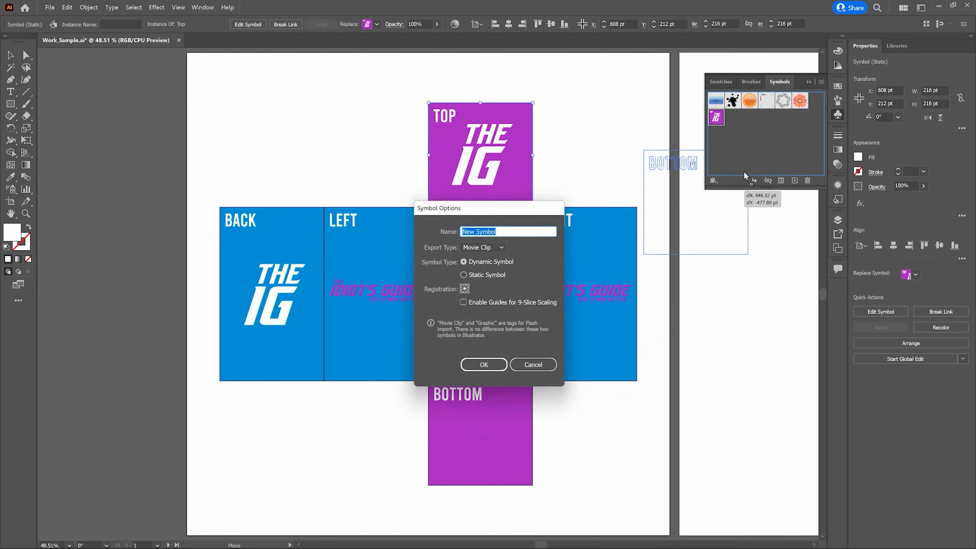
text(Bottom)
key(Tab)
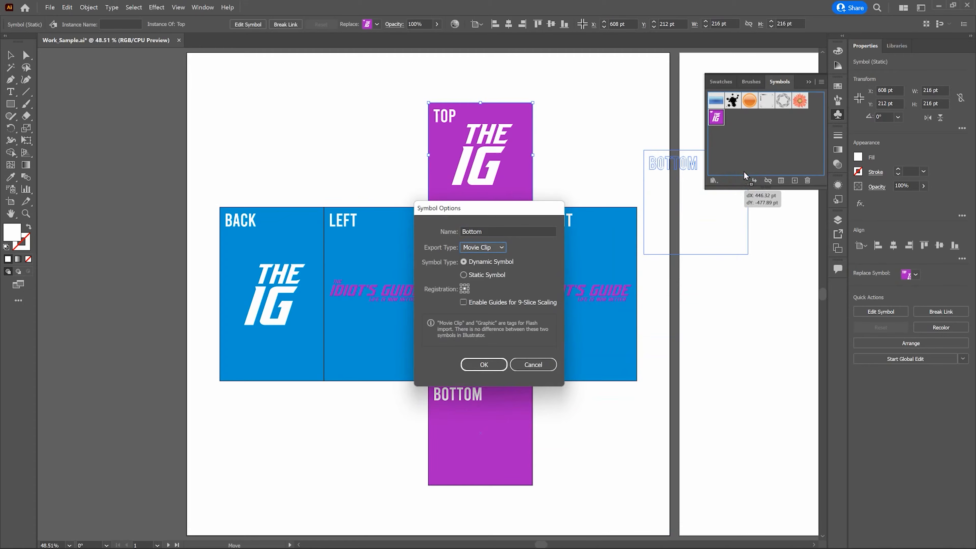
key(Down)
click(485, 276)
click(485, 363)
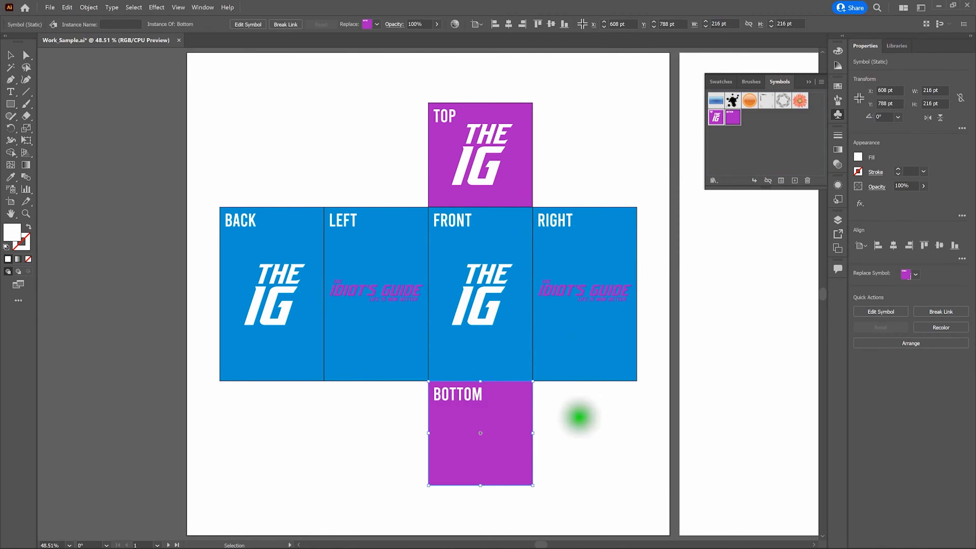
click(579, 418)
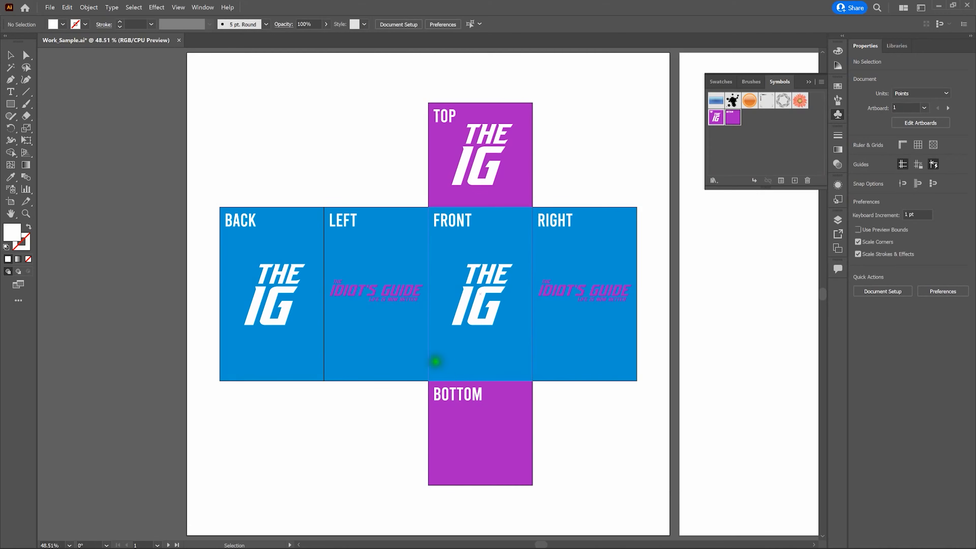
Turn the BACK panel into a static Graphic symbol named Back
drag(279, 227, 760, 159)
text(Back)
key(Tab)
key(Down)
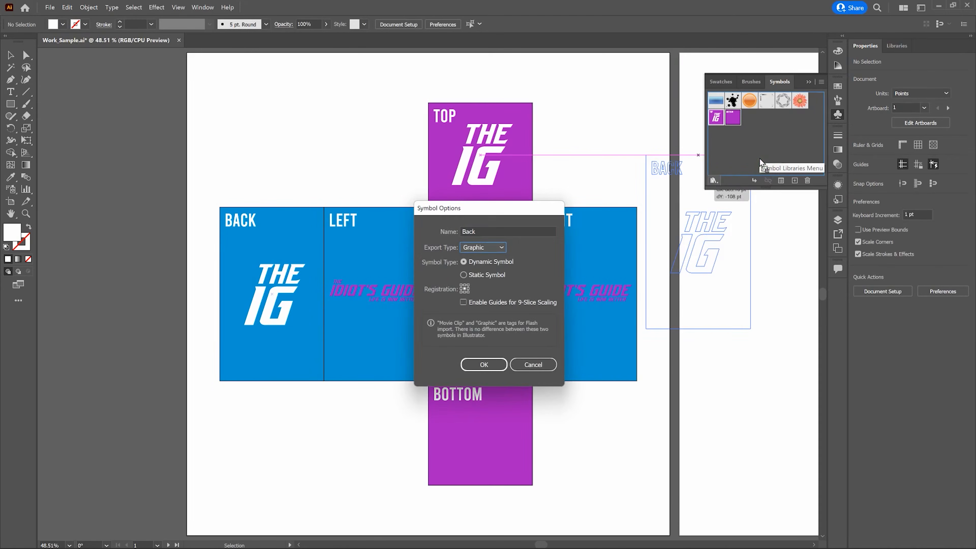
click(483, 364)
Turn the LEFT panel into a static Graphic symbol named Left
drag(414, 232, 765, 145)
text(Left)
key(Tab)
key(Down)
click(499, 275)
click(488, 366)
Turn the FRONT panel into a static Graphic symbol named Front
drag(510, 242, 736, 175)
text(Front)
key(Tab)
key(Down)
click(490, 274)
click(483, 365)
Turn the RIGHT panel into a static Graphic symbol named Right
drag(543, 238, 781, 164)
text(Right)
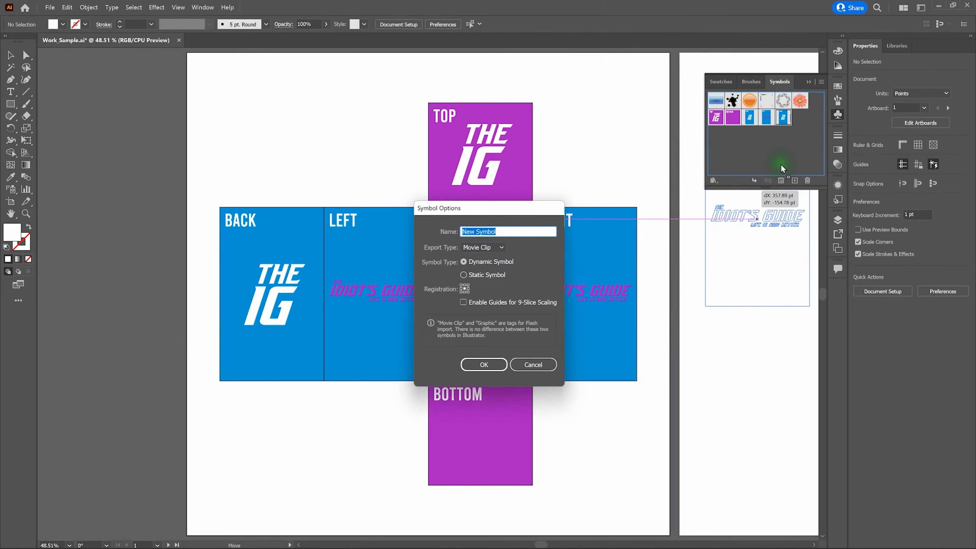
click(499, 247)
click(490, 269)
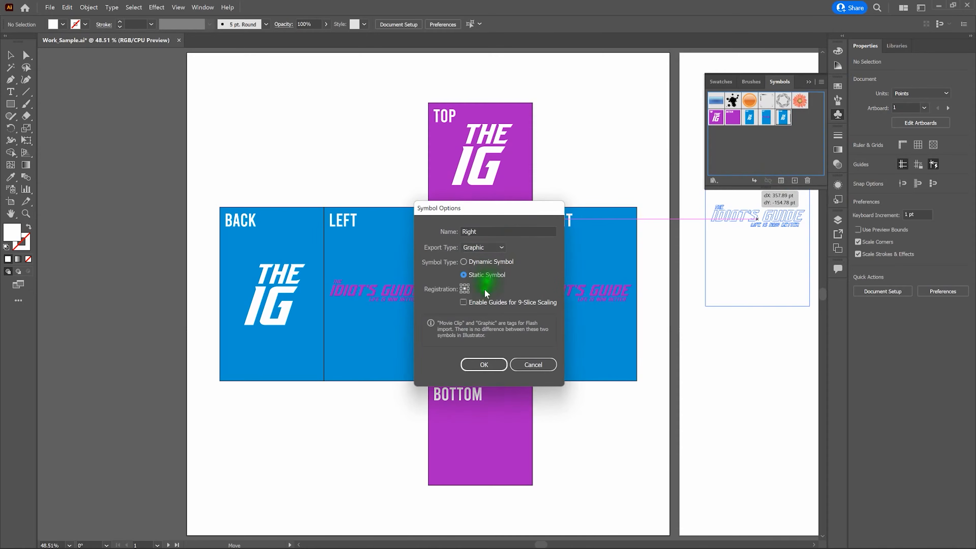
click(491, 275)
click(484, 364)
click(607, 178)
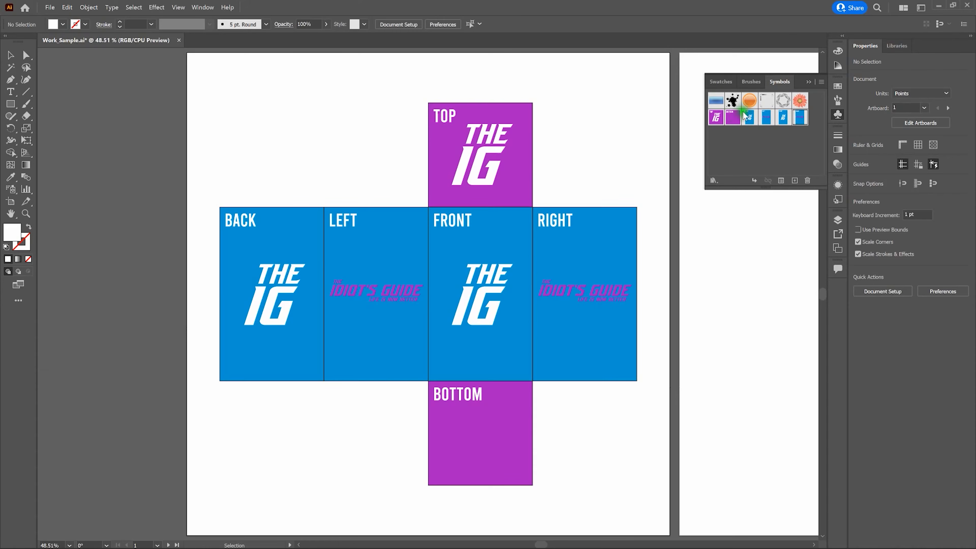
On the second artboard, create a rectangle 3 in wide and 5 in tall
click(808, 82)
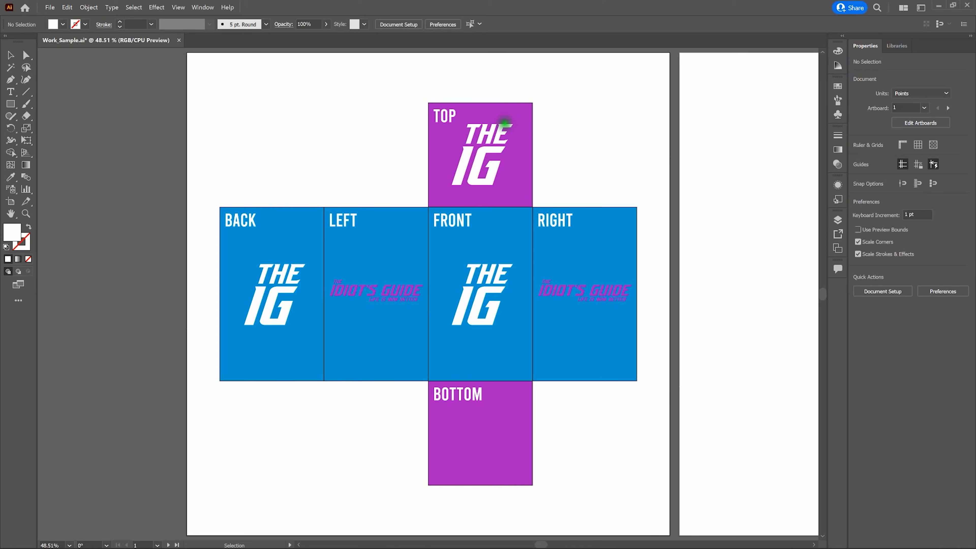
click(12, 58)
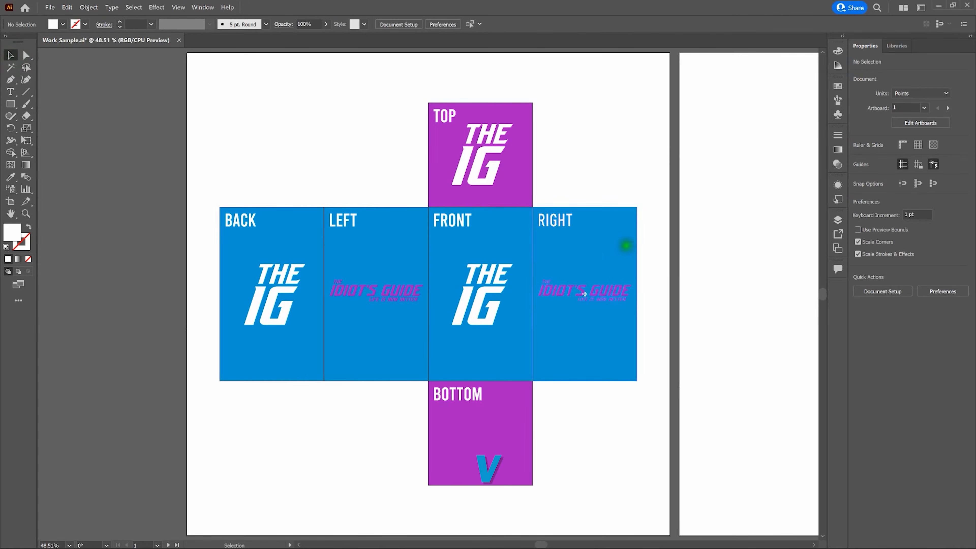
click(730, 287)
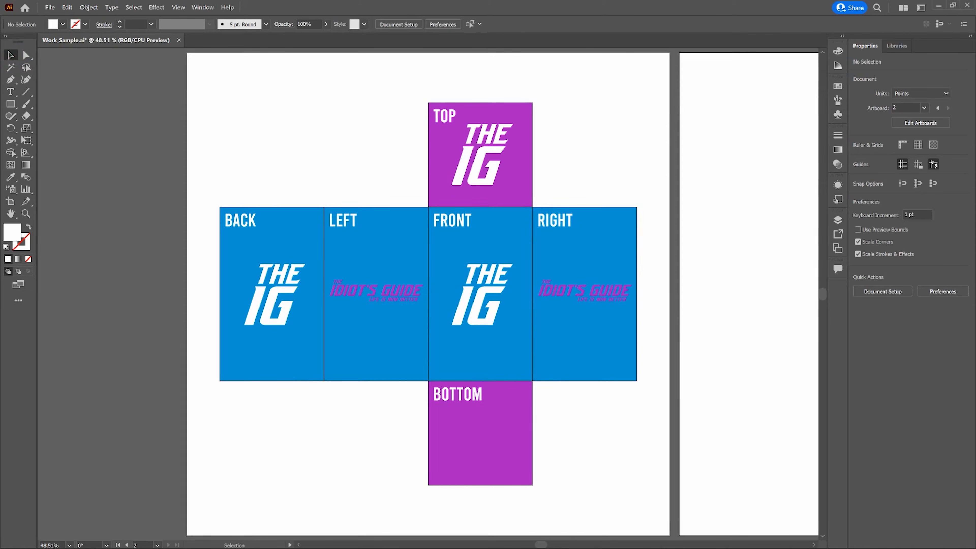
key(ctrl)
key(ctrl+0)
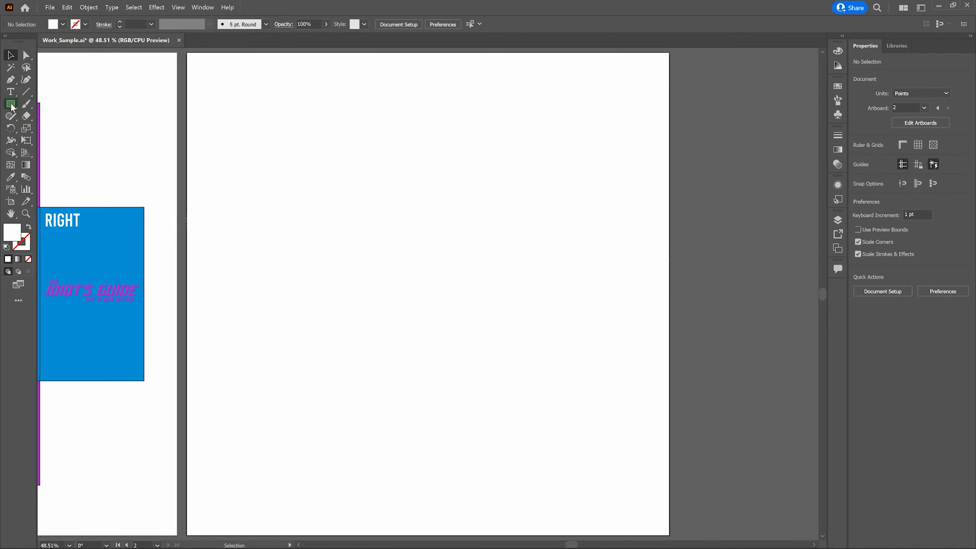
key(m)
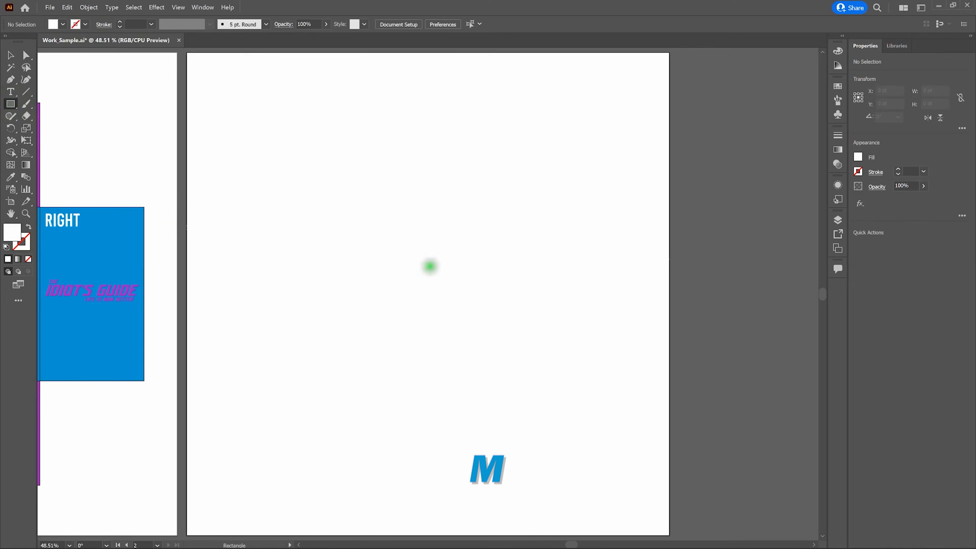
click(429, 265)
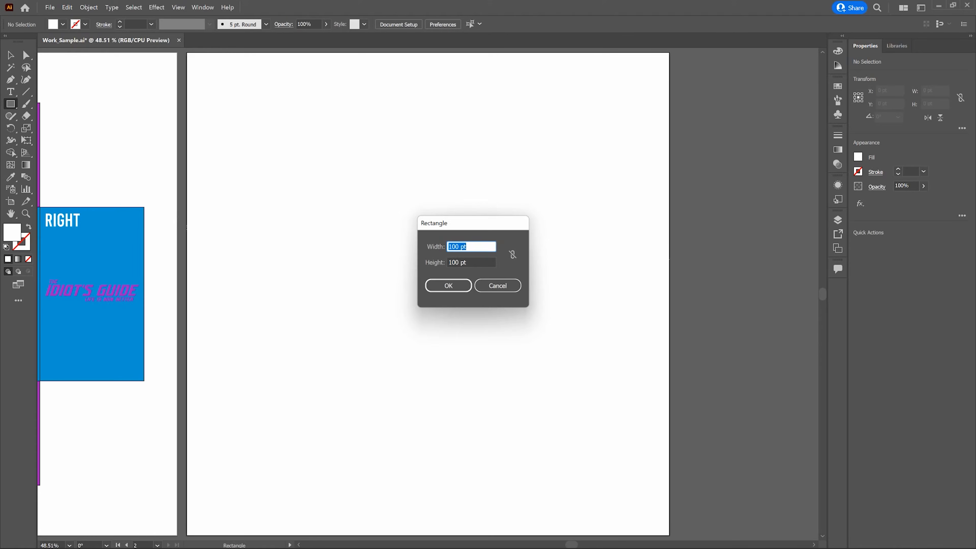
text(3in)
key(Tab)
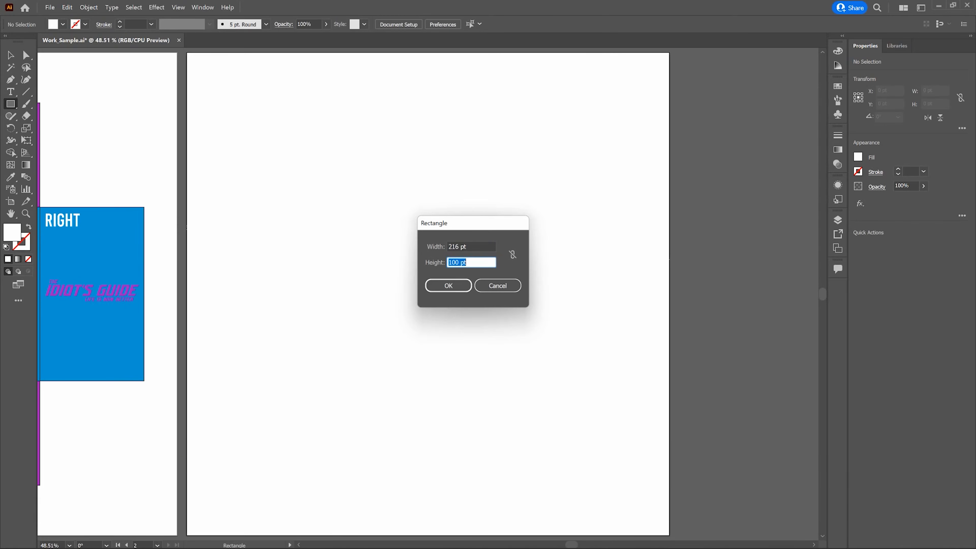
text(5in)
key(Tab)
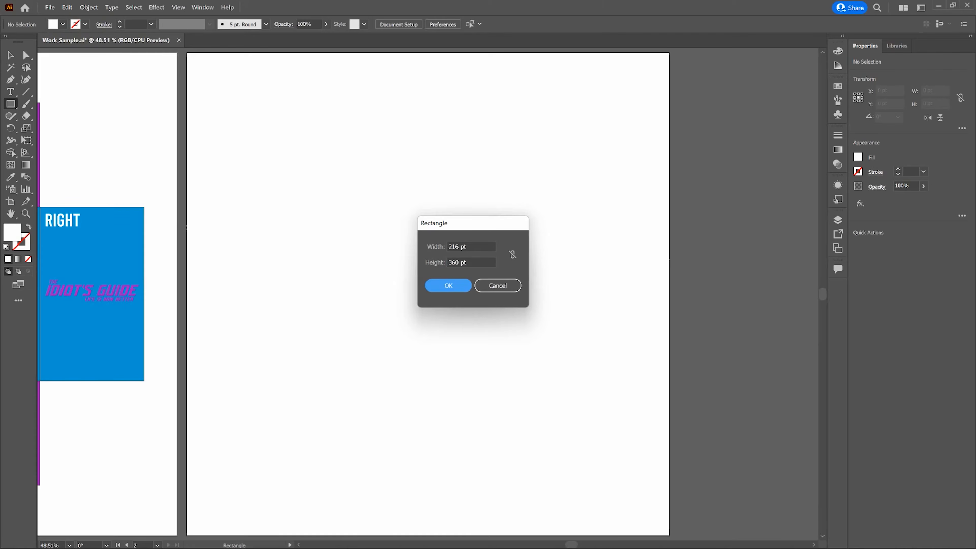
click(443, 282)
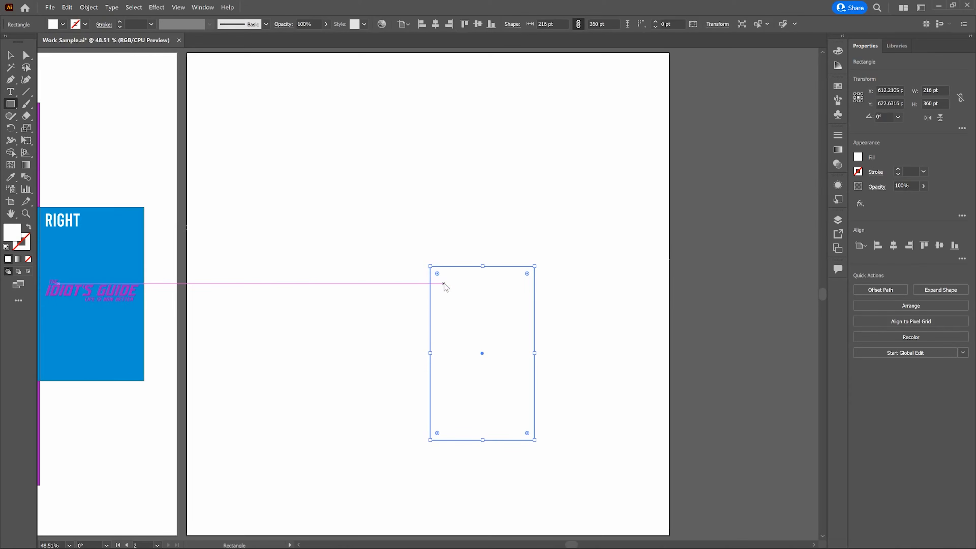
Fill the selected rectangle with the blue color 1EA3F4
click(322, 294)
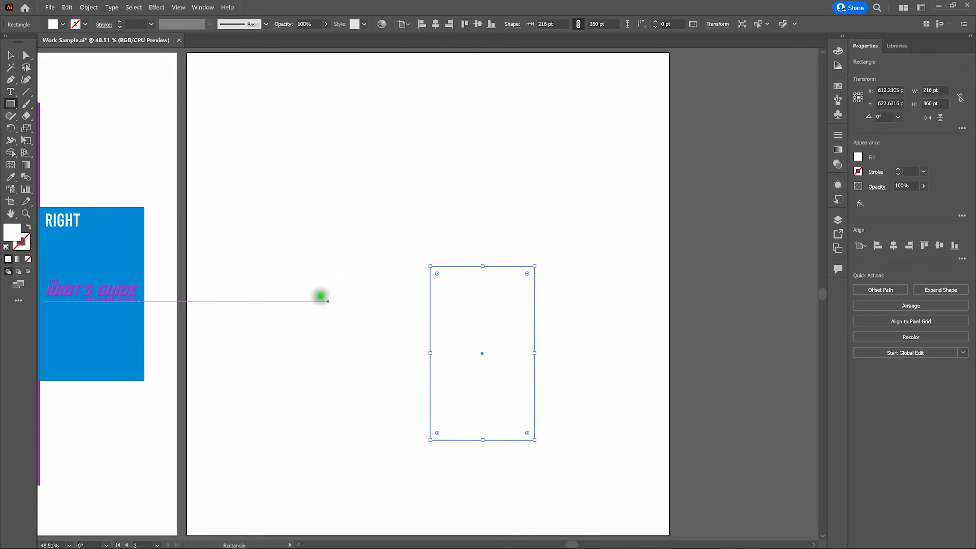
double_click(12, 229)
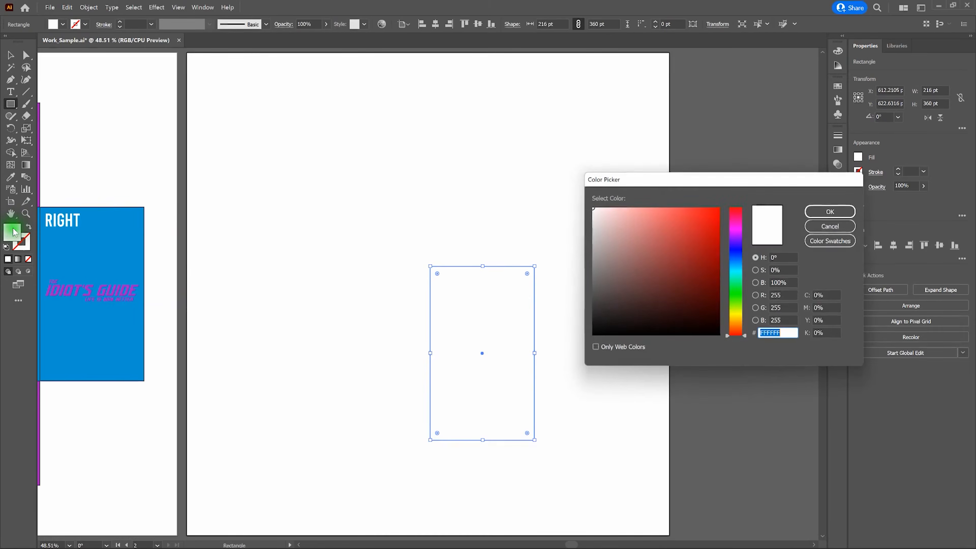
click(740, 263)
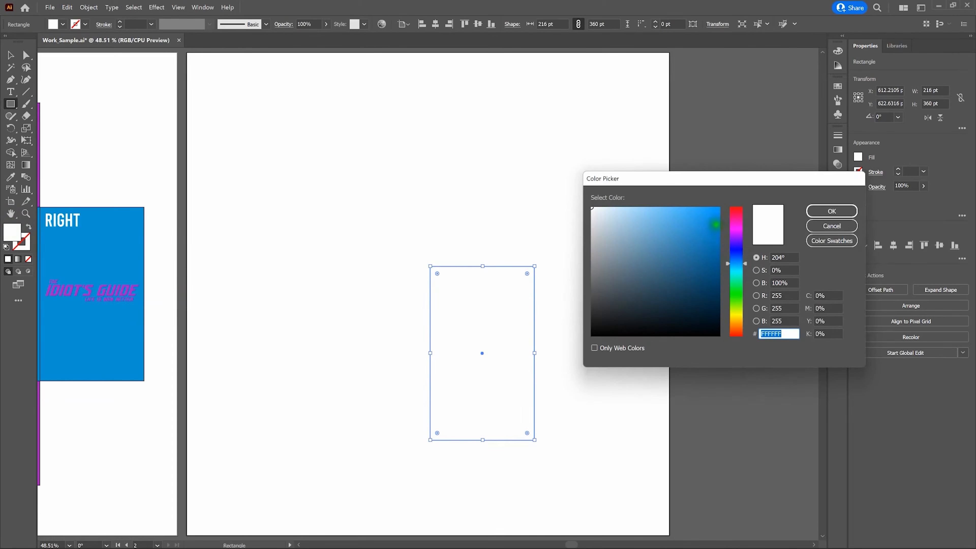
click(705, 213)
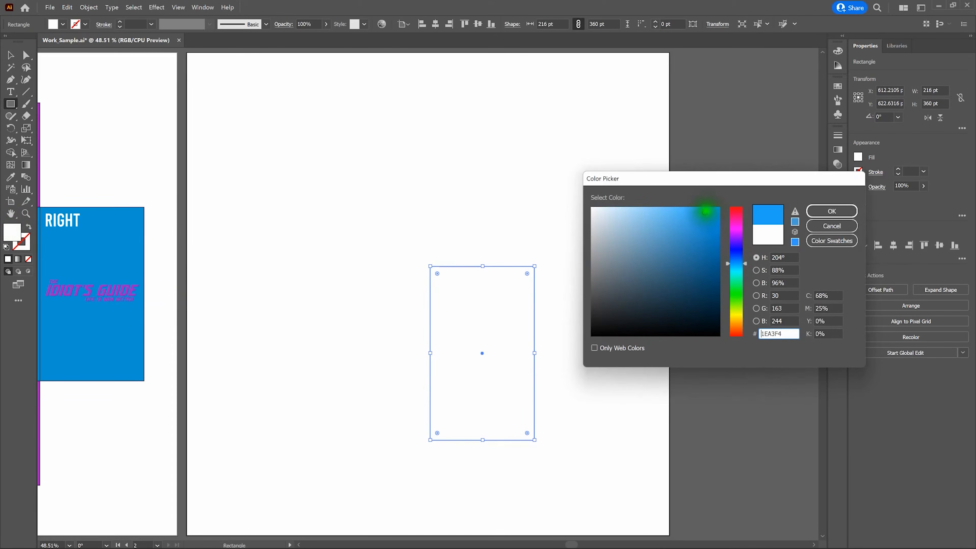
click(822, 211)
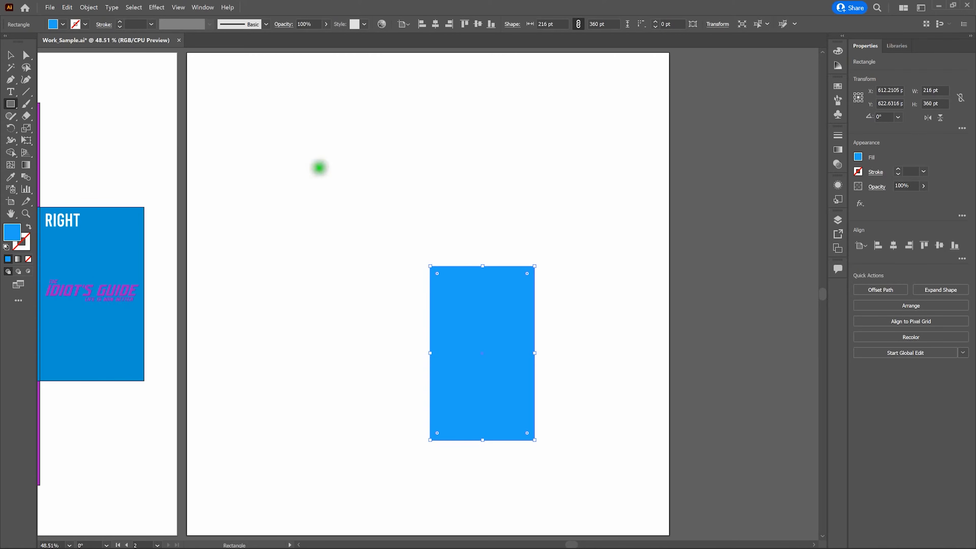
Center the rectangle on the artboard horizontally and vertically
click(203, 7)
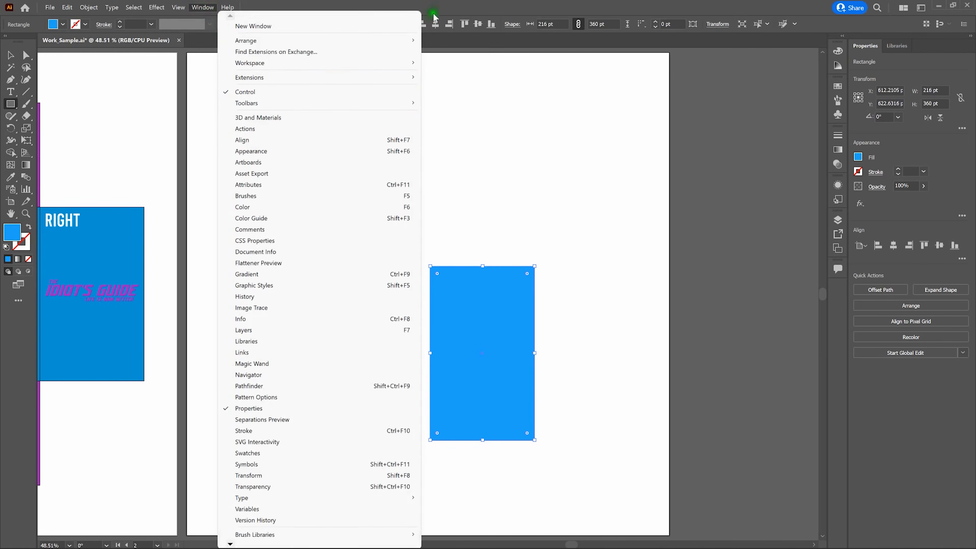
click(444, 9)
click(436, 24)
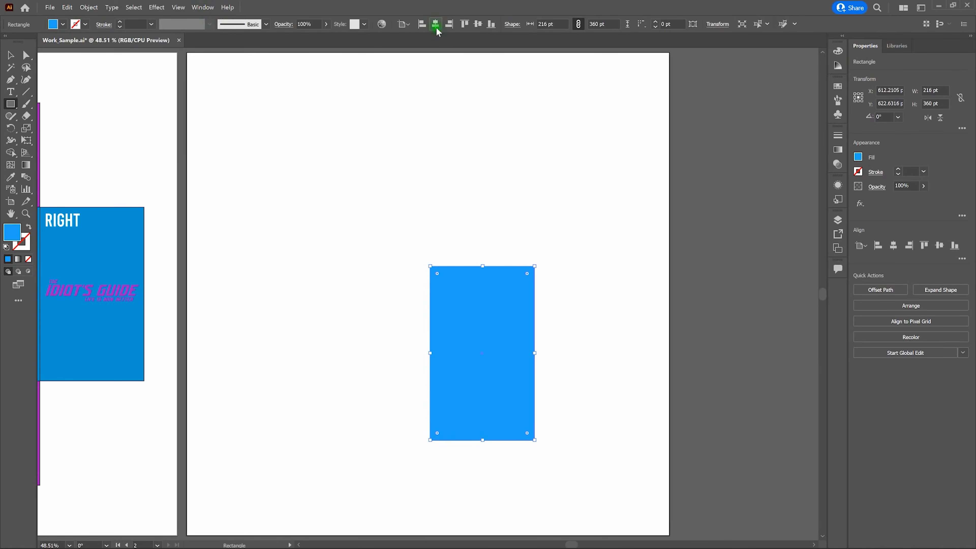
click(478, 24)
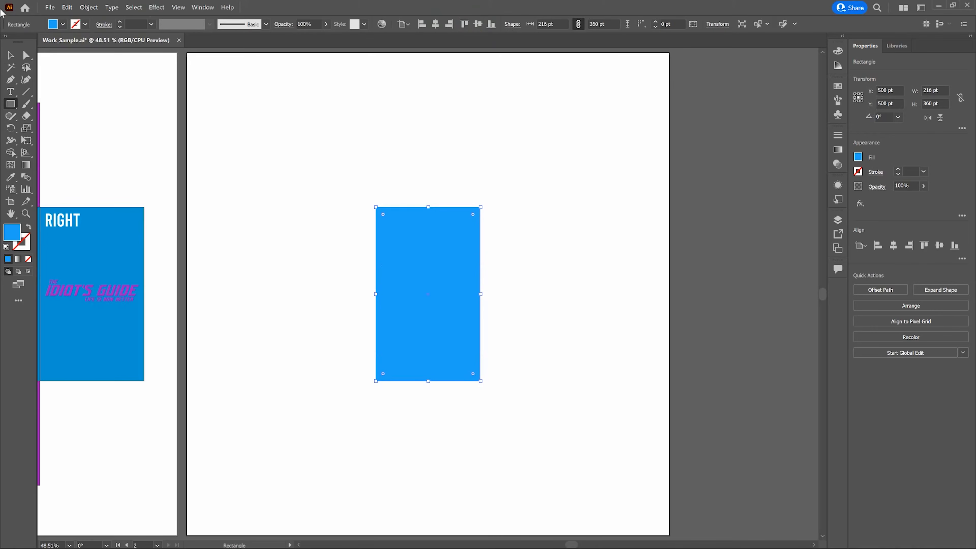
Switch to the Selection tool and open the Appearance panel for the rectangle
click(10, 56)
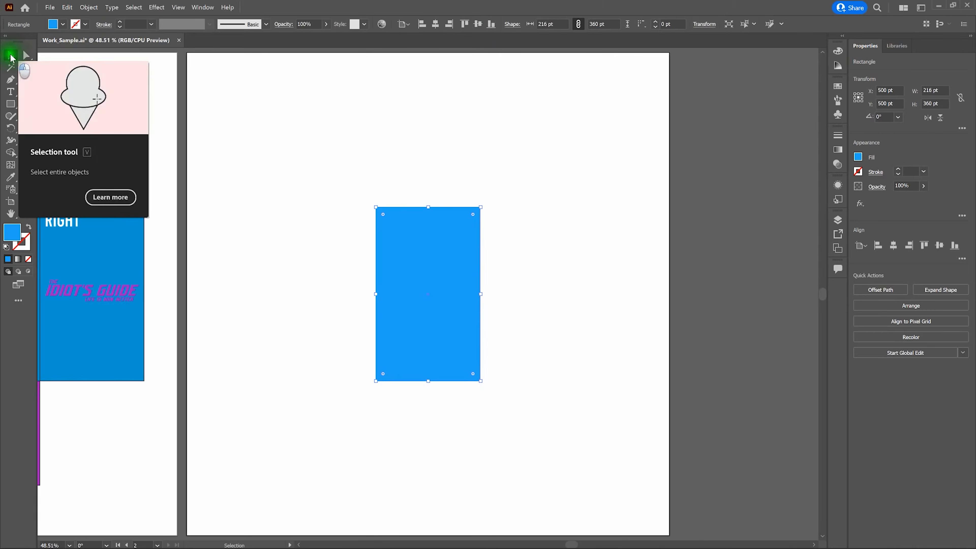
key(v)
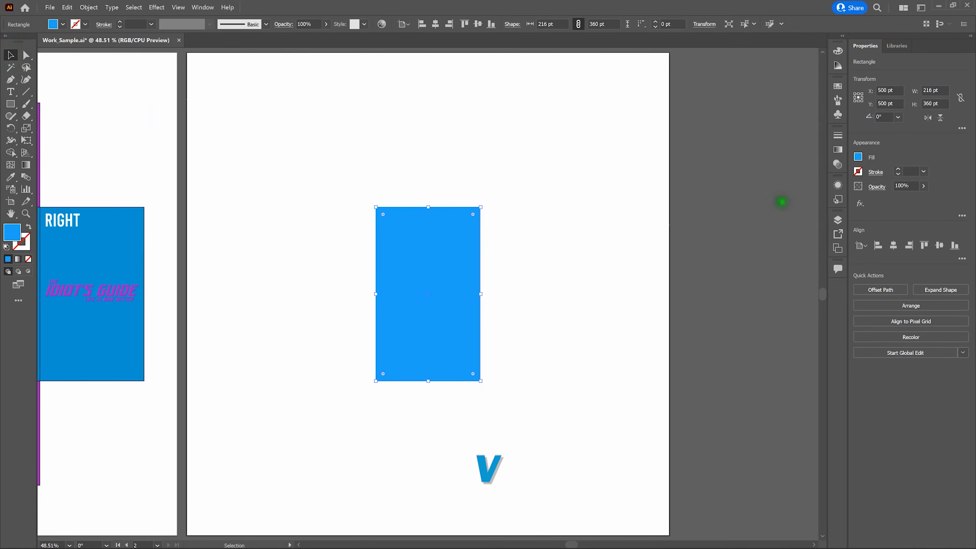
click(839, 188)
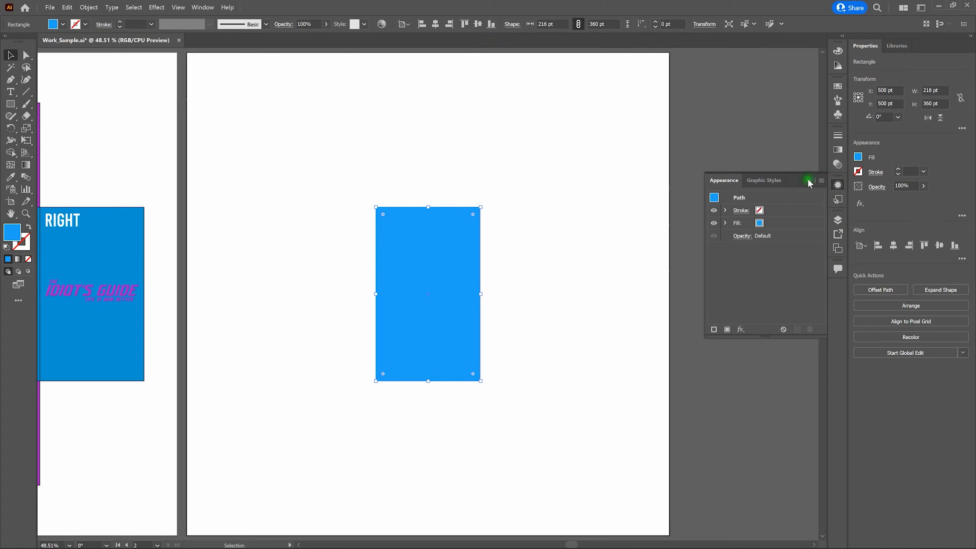
click(808, 180)
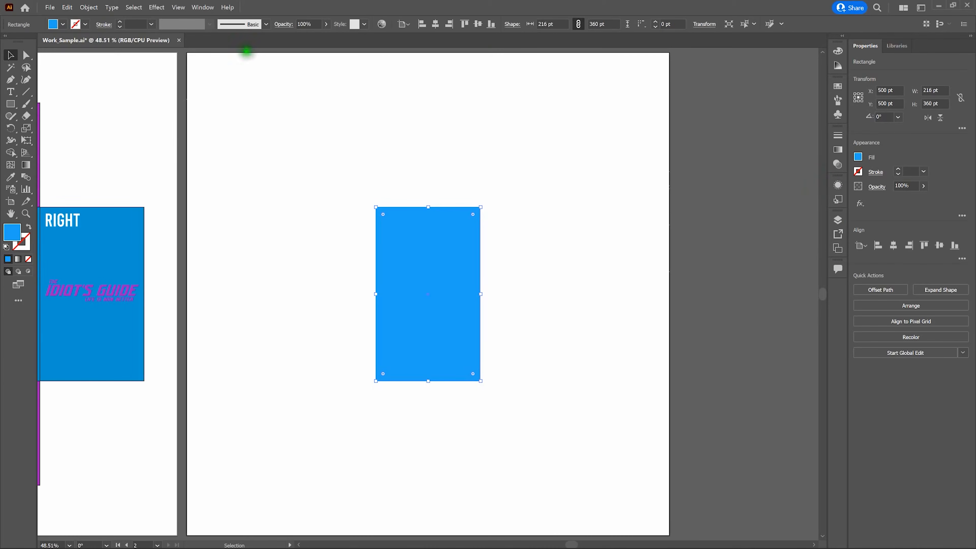
click(200, 5)
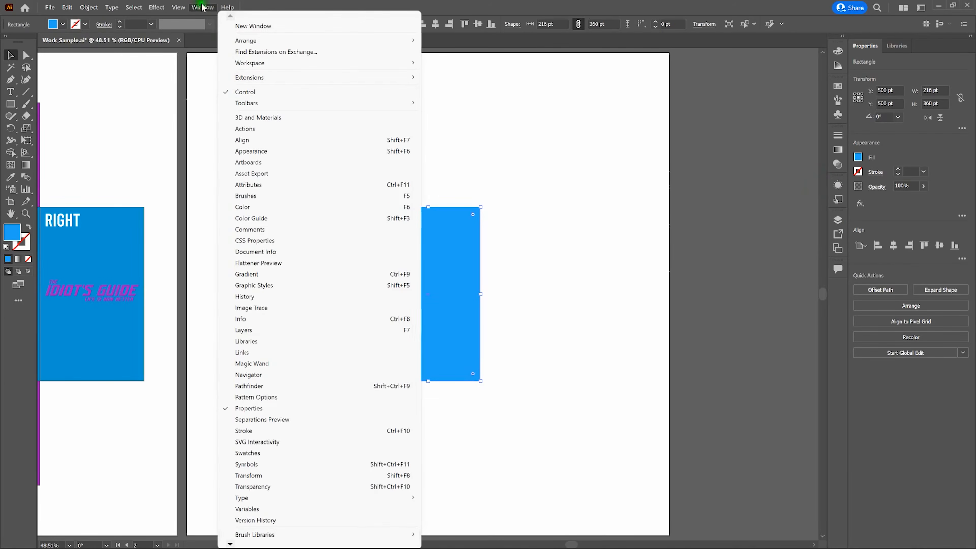
click(264, 152)
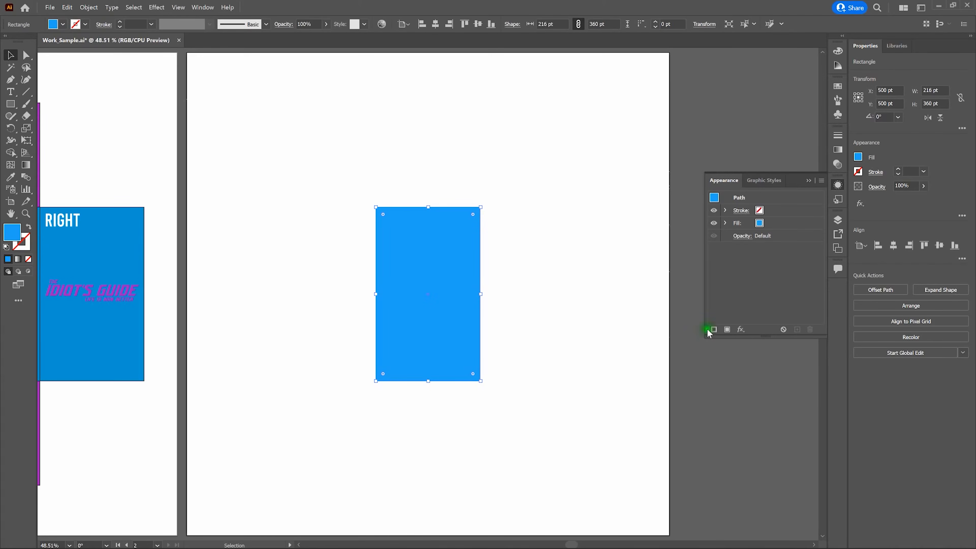
Apply the Extrude & Bevel (Classic) 3D effect to the rectangle with an extrude depth of 3 in
click(740, 330)
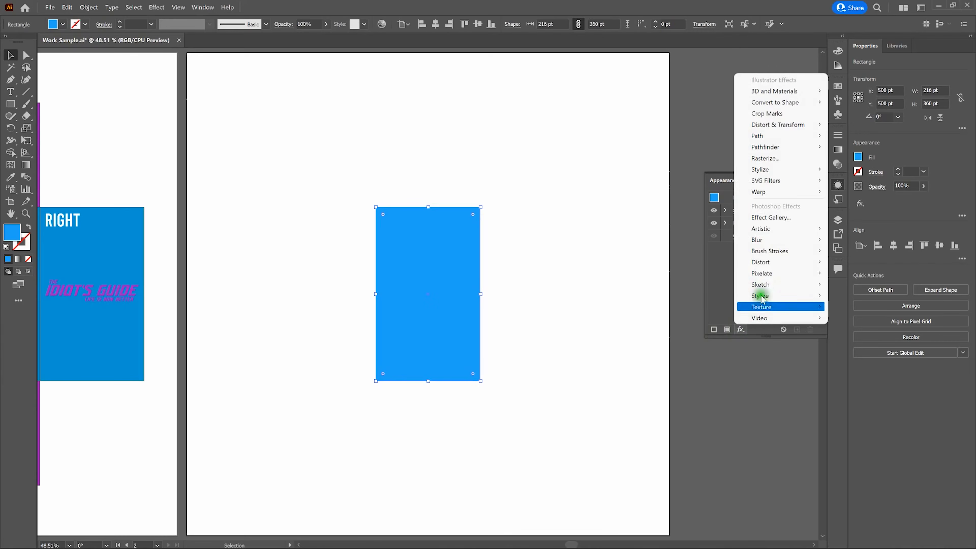
mouse_move(810, 96)
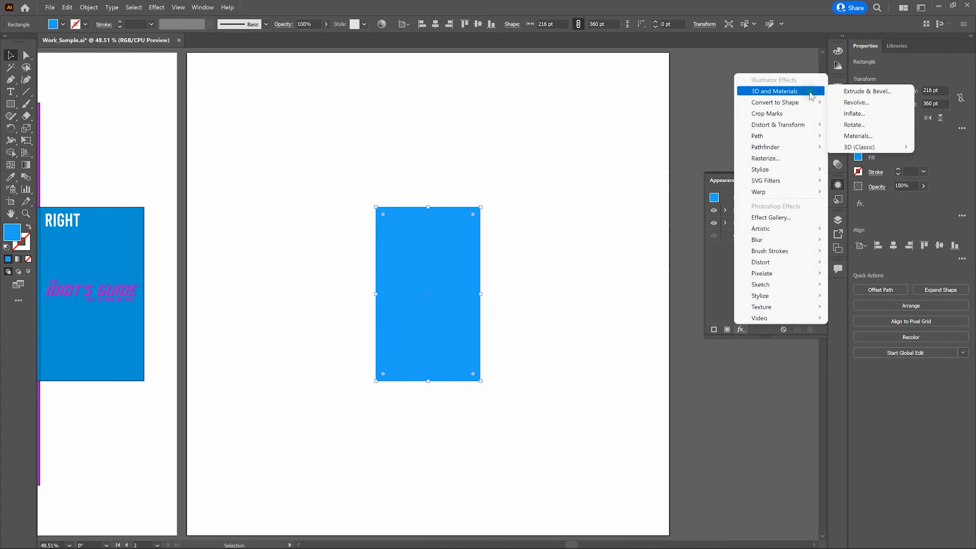
mouse_move(875, 149)
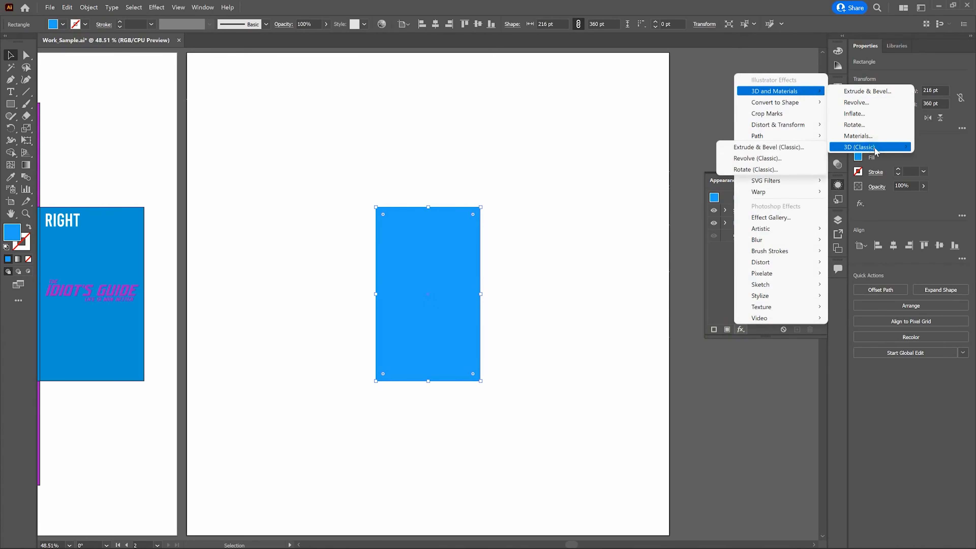
click(812, 149)
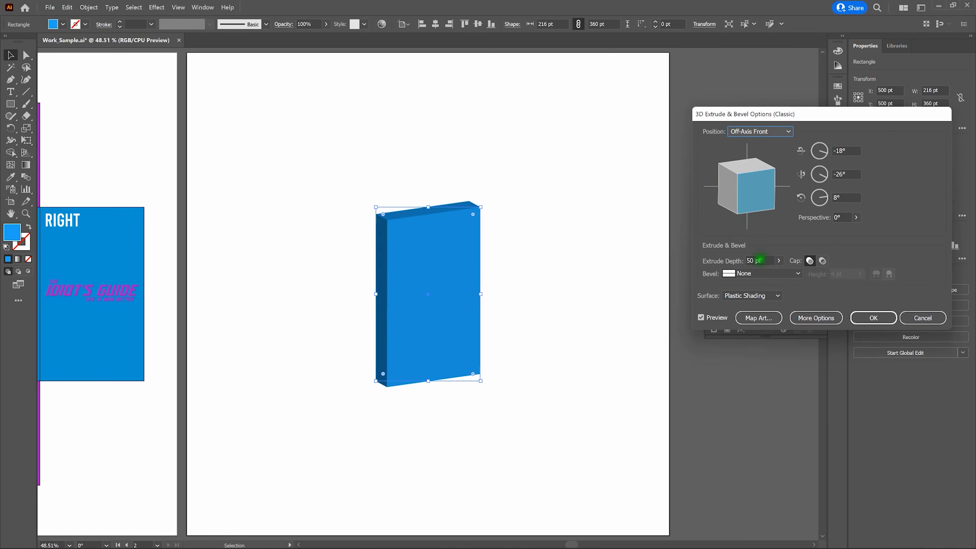
click(760, 260)
drag(761, 261, 744, 259)
text(3in)
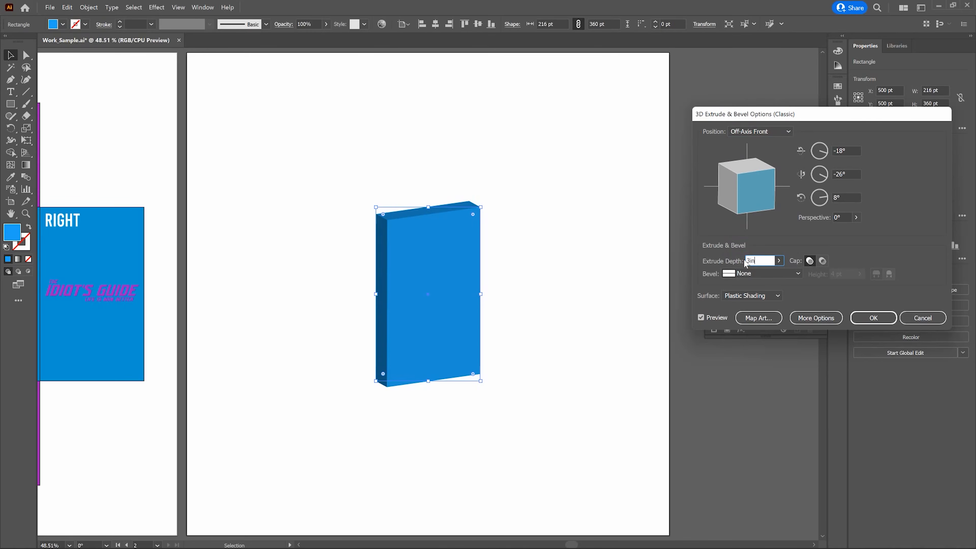
key(Tab)
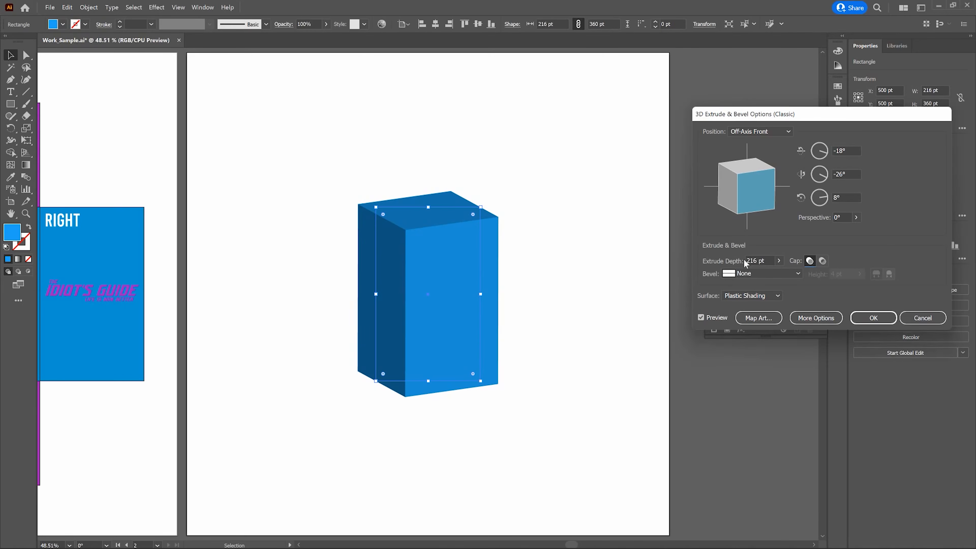
Set the 3D perspective to 40°
click(846, 218)
click(840, 217)
text(40)
key(Tab)
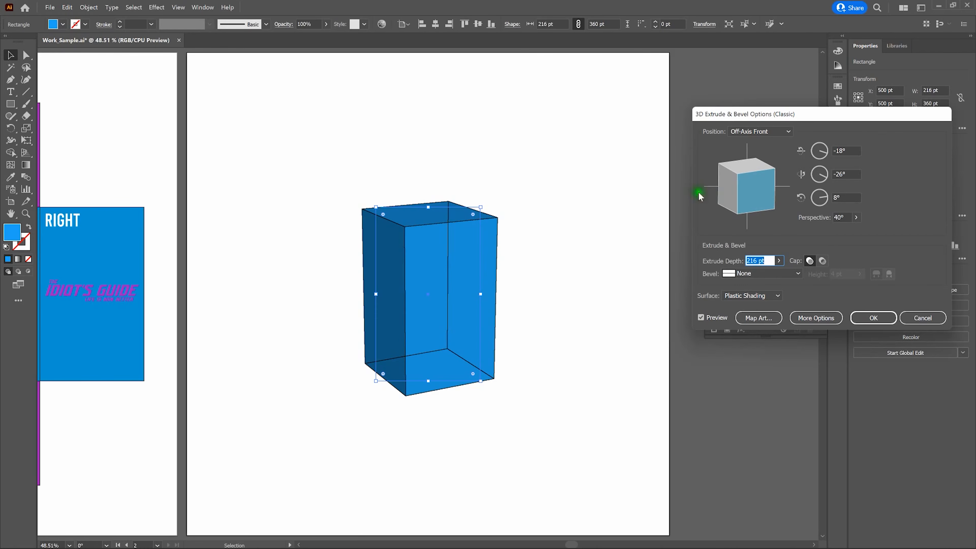
Try the Front, Back, Off-Axis Back and Off-Axis Top position presets and a custom rotation, then reselect Off-Axis Front
click(764, 131)
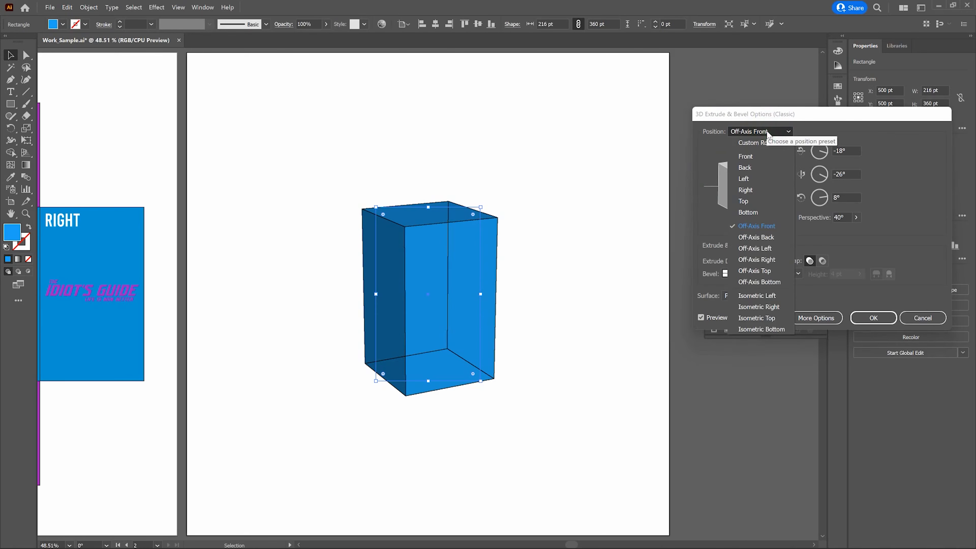
click(759, 156)
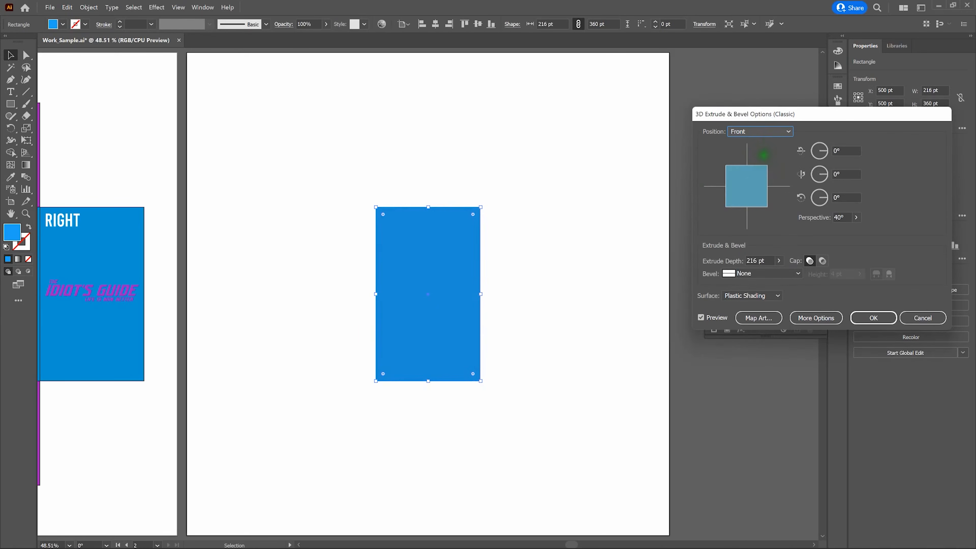
click(769, 131)
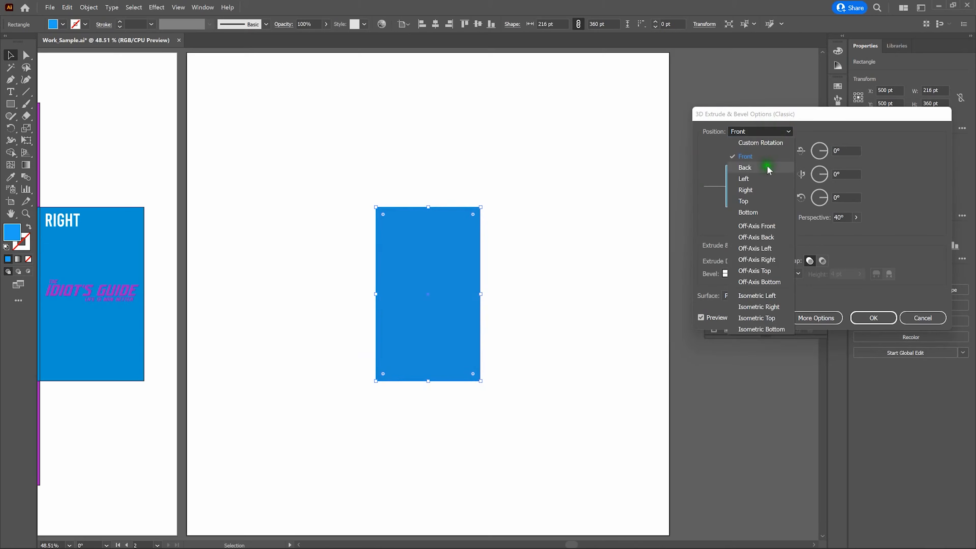
click(767, 168)
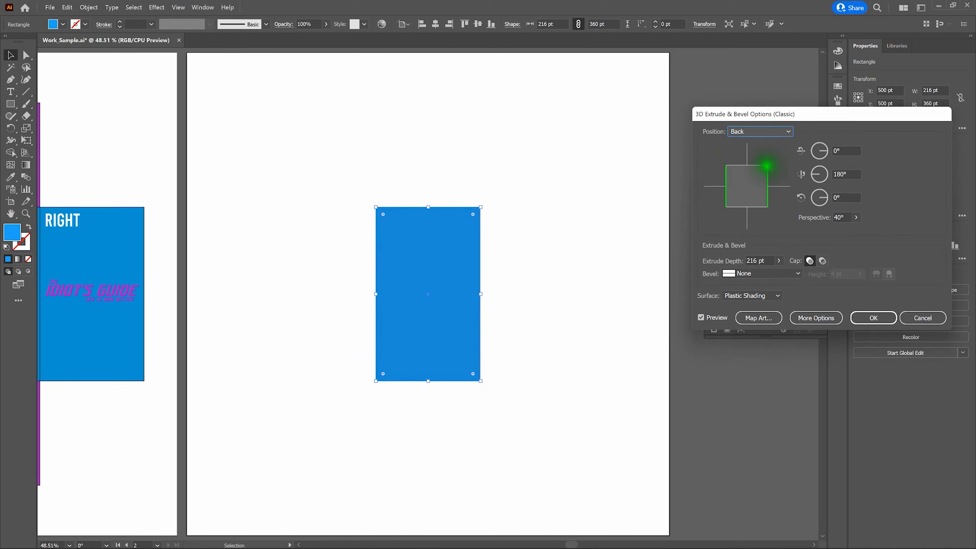
click(774, 135)
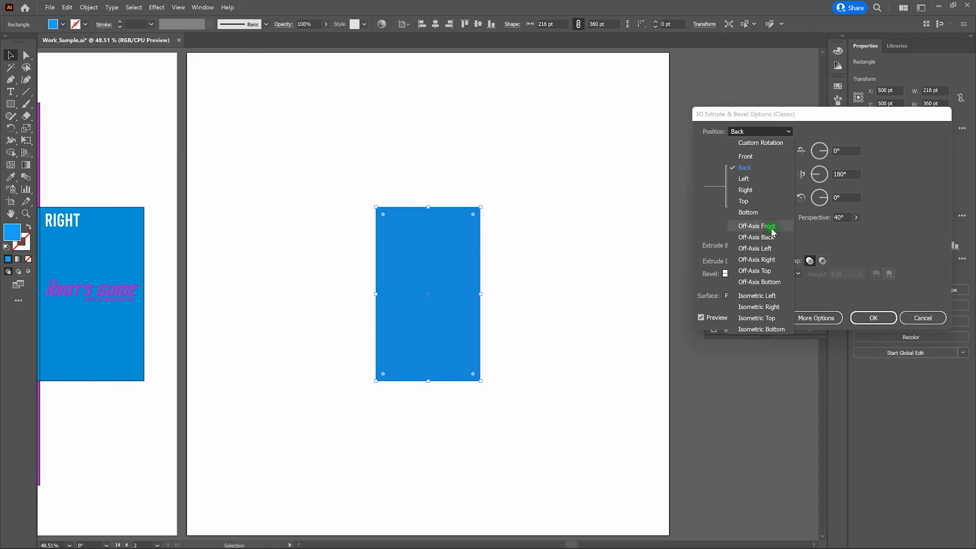
click(773, 237)
click(774, 131)
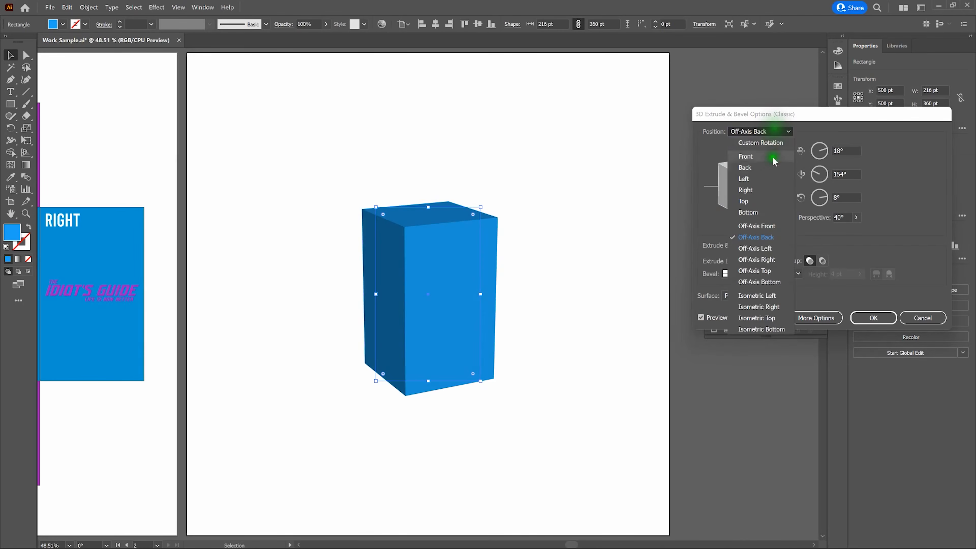
click(770, 271)
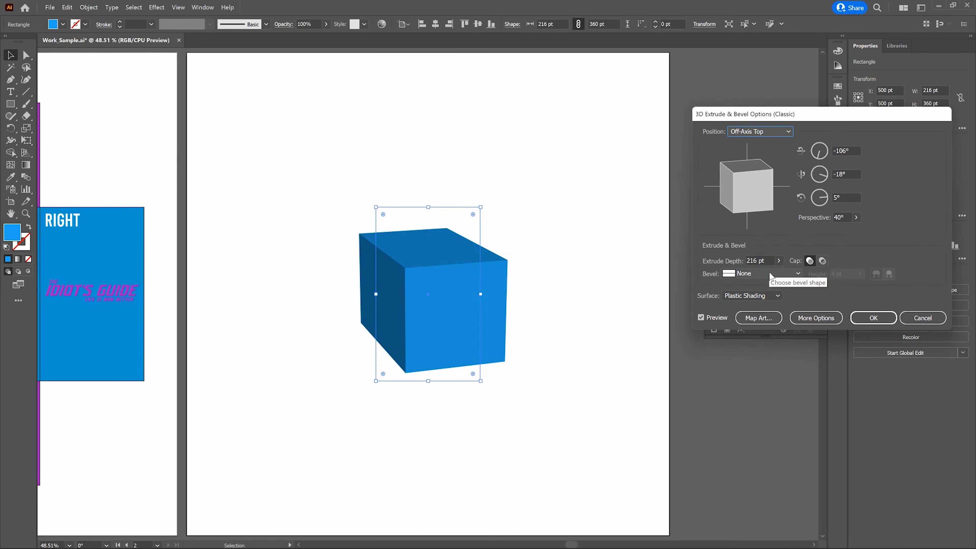
drag(738, 188, 750, 181)
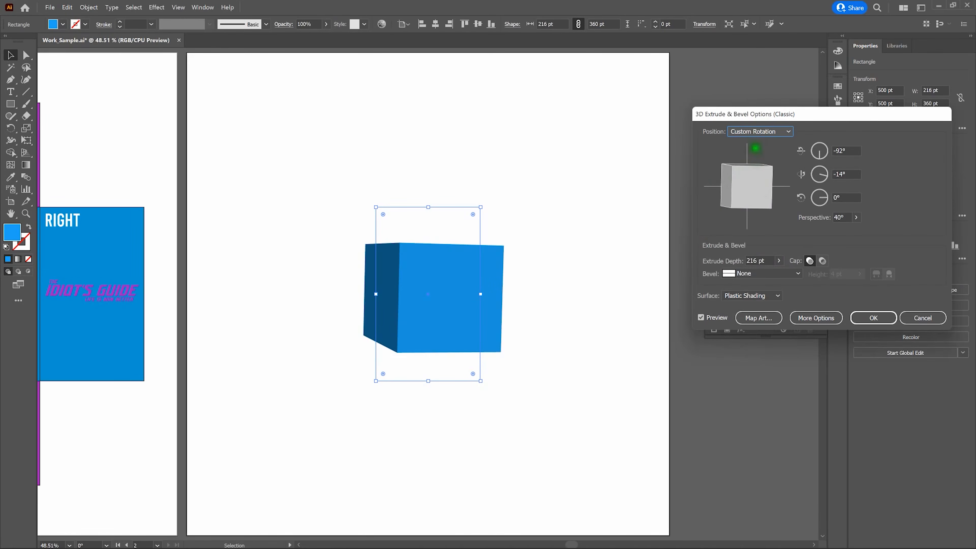
click(757, 131)
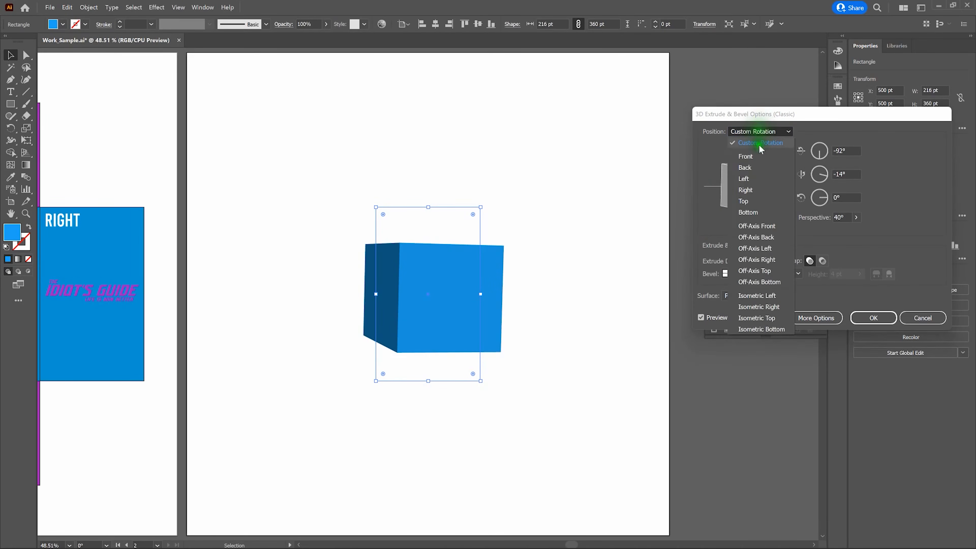
click(778, 225)
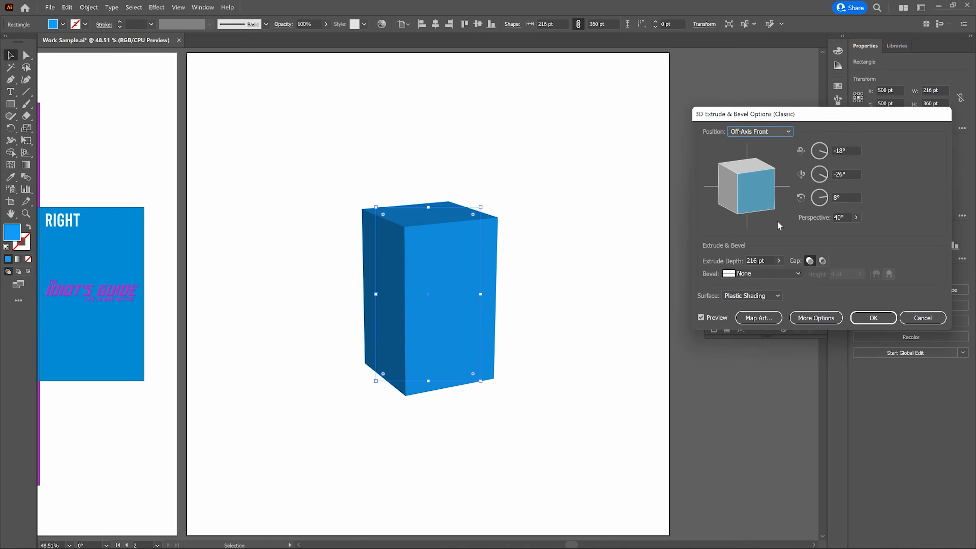
Open Map Art, map the Front symbol onto surface 1, and move on to the next surface
click(763, 298)
click(764, 317)
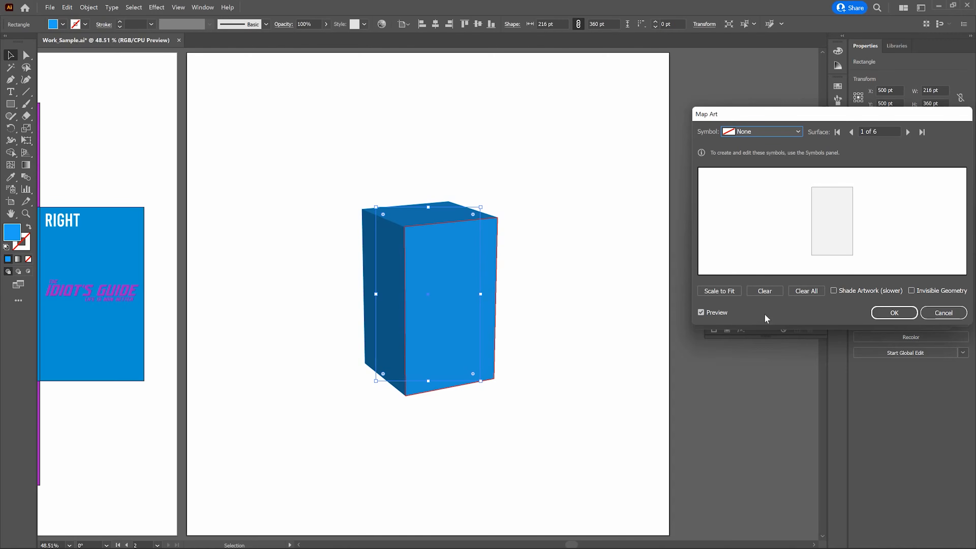
click(748, 273)
click(798, 131)
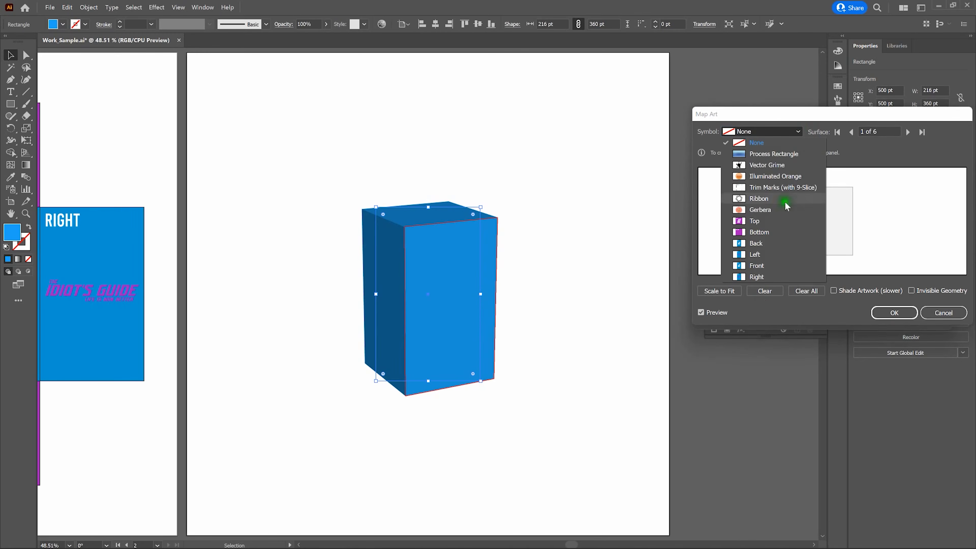
click(785, 265)
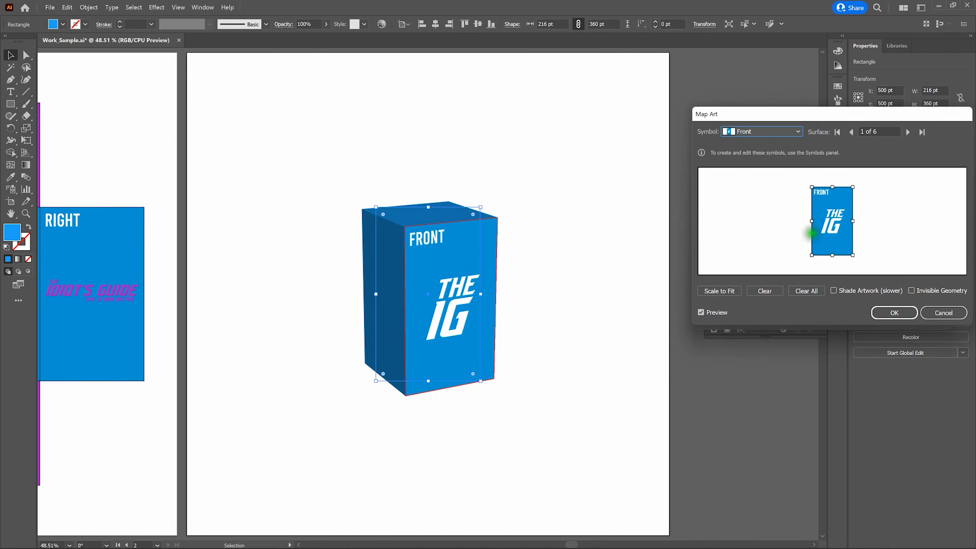
click(907, 132)
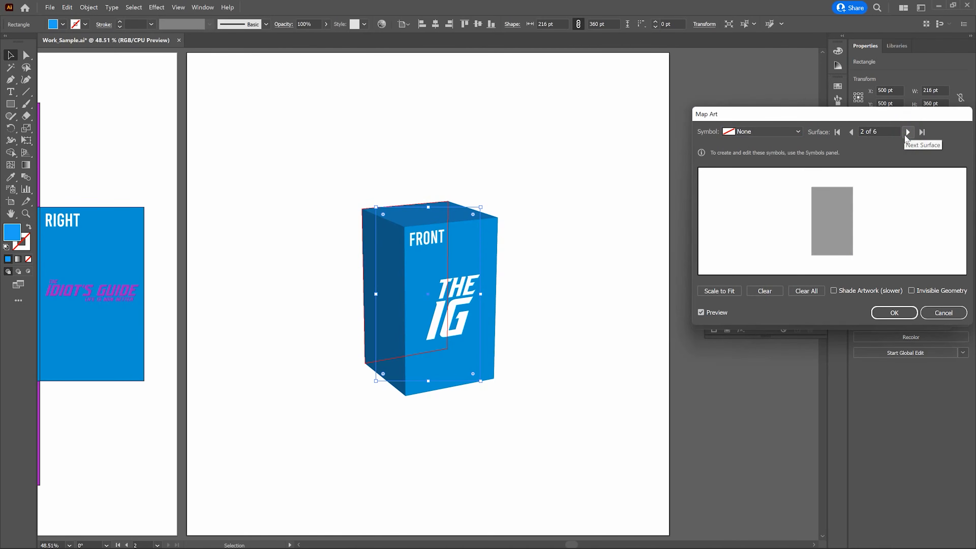
Map the Back symbol onto surface 2 and move on to the next surface
click(798, 131)
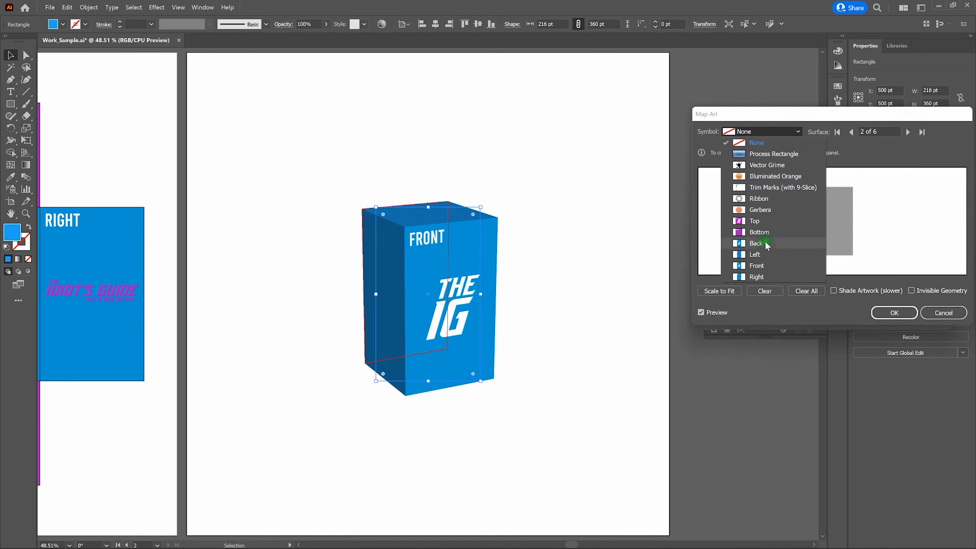
click(765, 242)
click(907, 131)
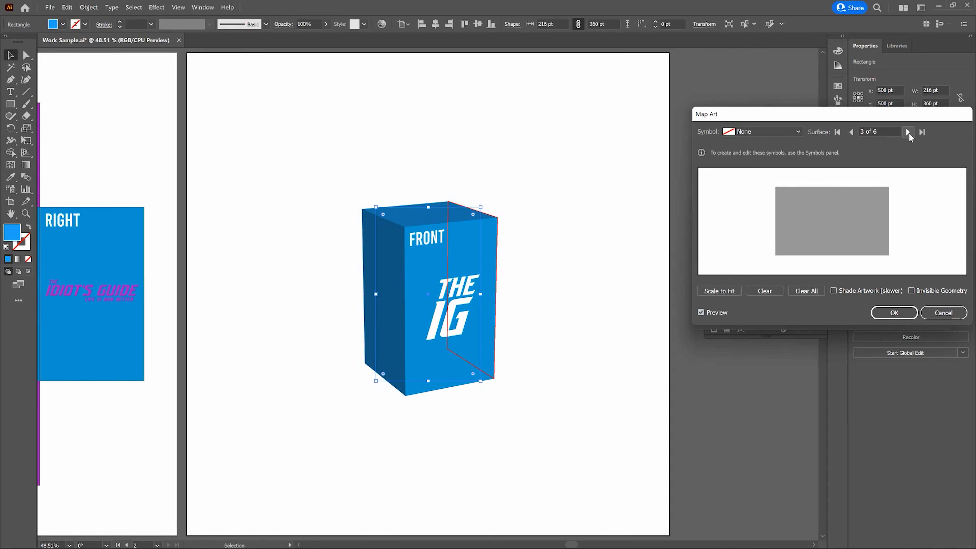
Map the Right symbol onto surface 3, rotate it 90° to fit the face, and advance to surface 4
click(871, 135)
click(793, 132)
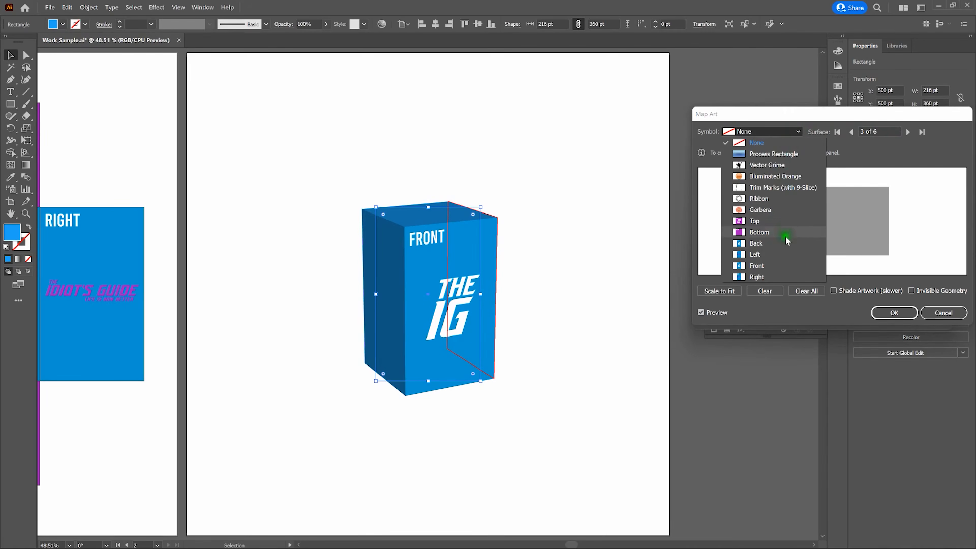
click(775, 276)
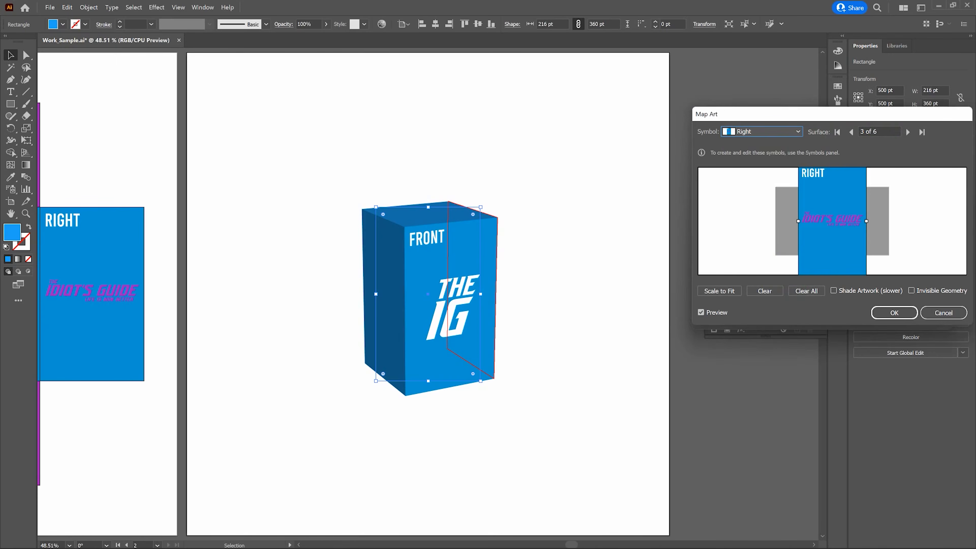
click(809, 327)
drag(808, 327, 807, 502)
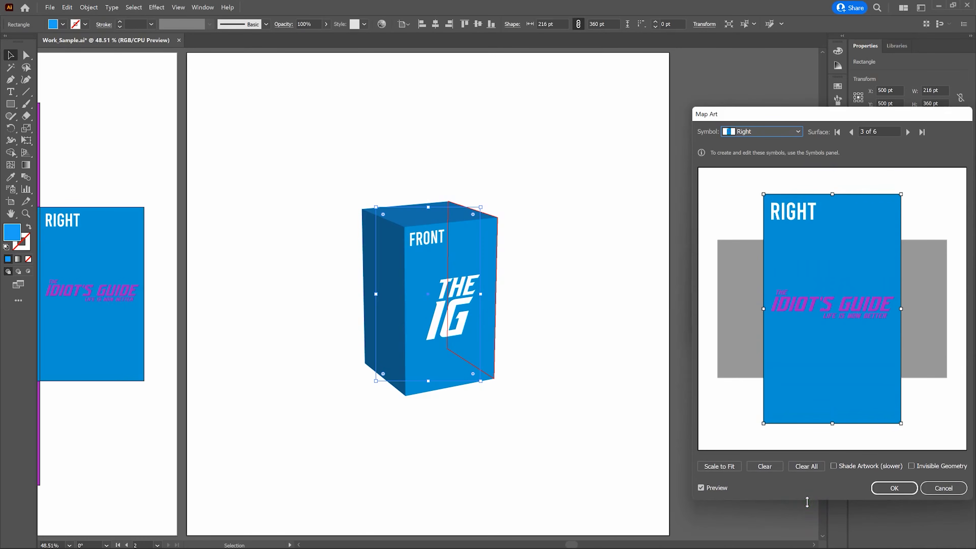
click(760, 442)
drag(762, 419, 952, 347)
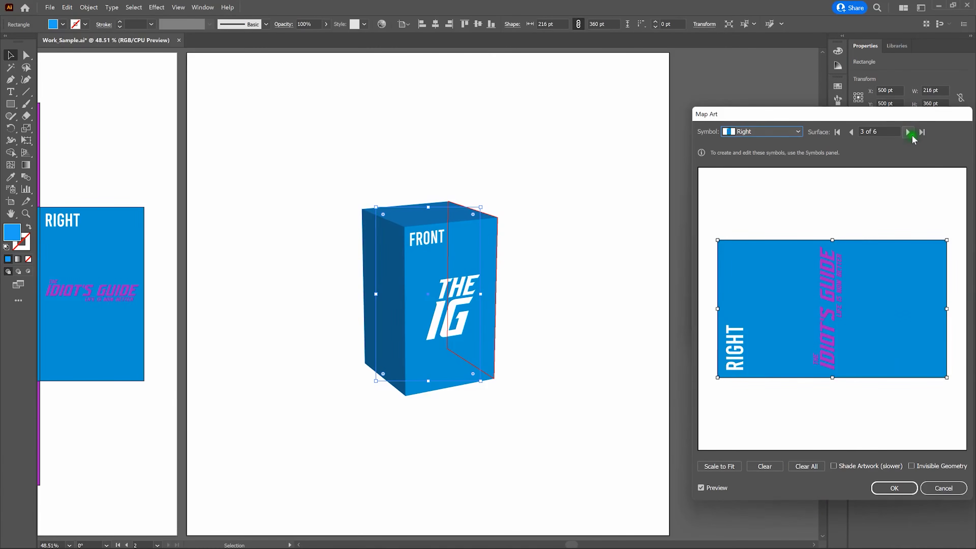
click(907, 132)
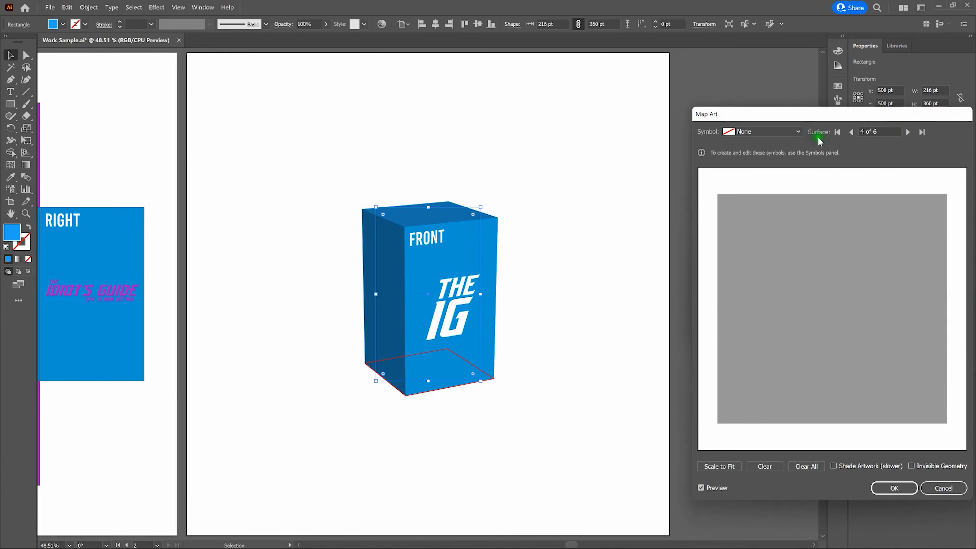
Map the Bottom symbol onto surface 4 and move on to the next surface
click(788, 132)
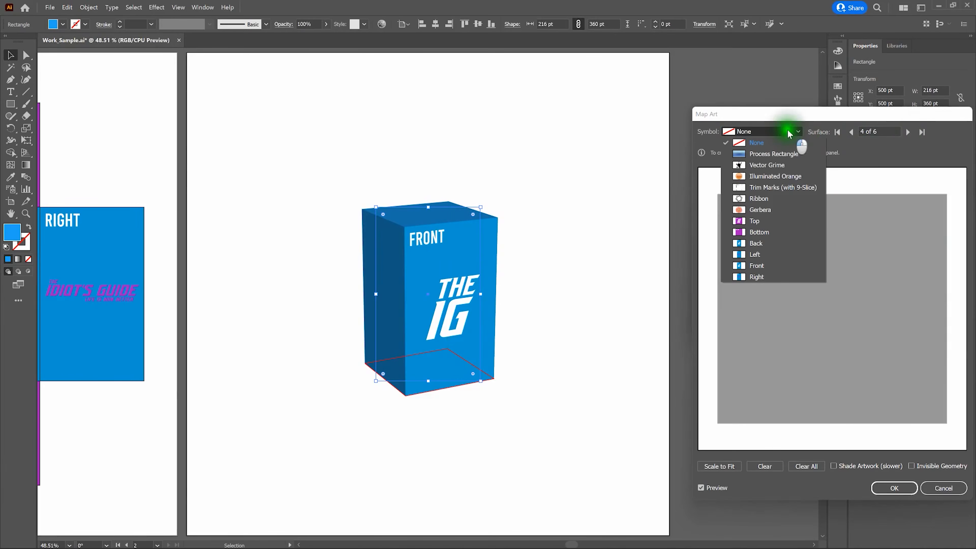
click(769, 232)
click(908, 132)
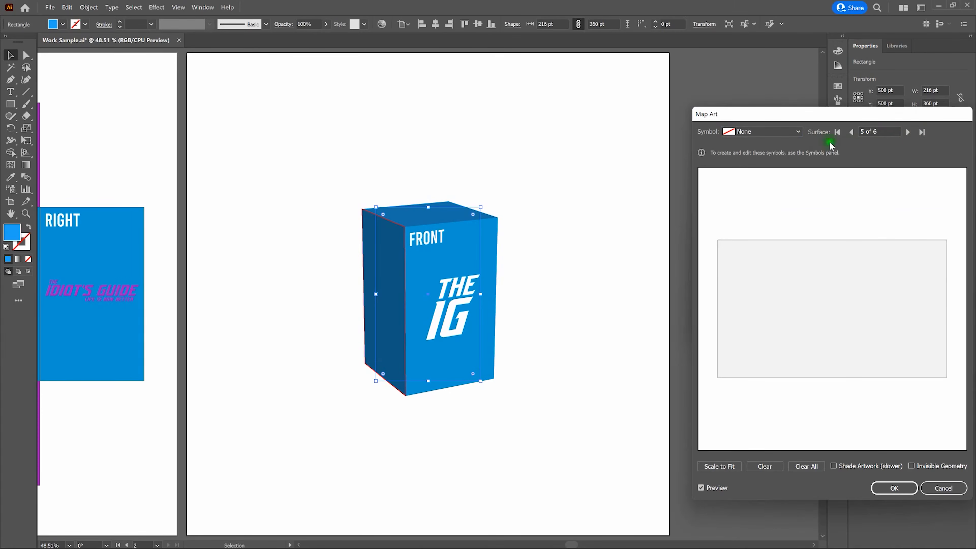
Map the Left symbol onto surface 5, rotate it 90° to fit the face, and advance to surface 6
click(793, 133)
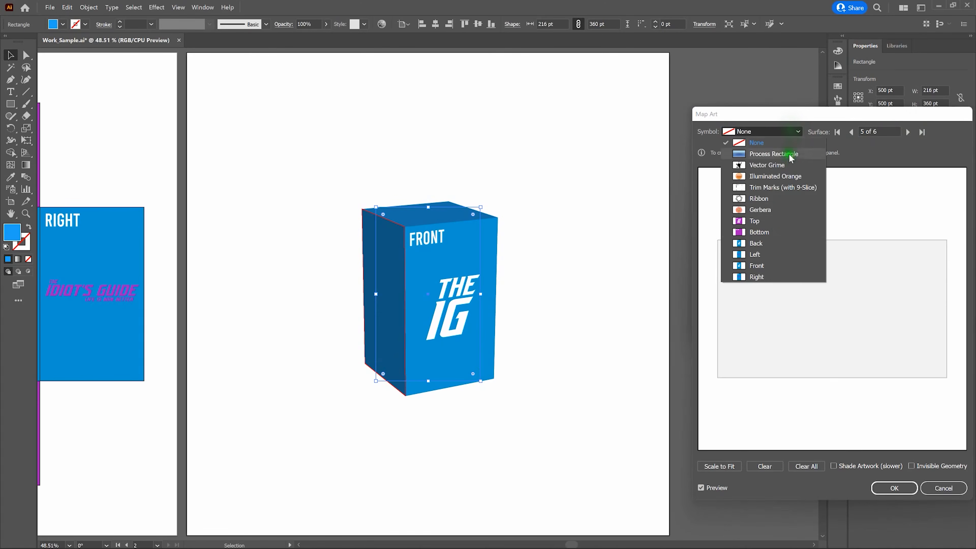
click(784, 255)
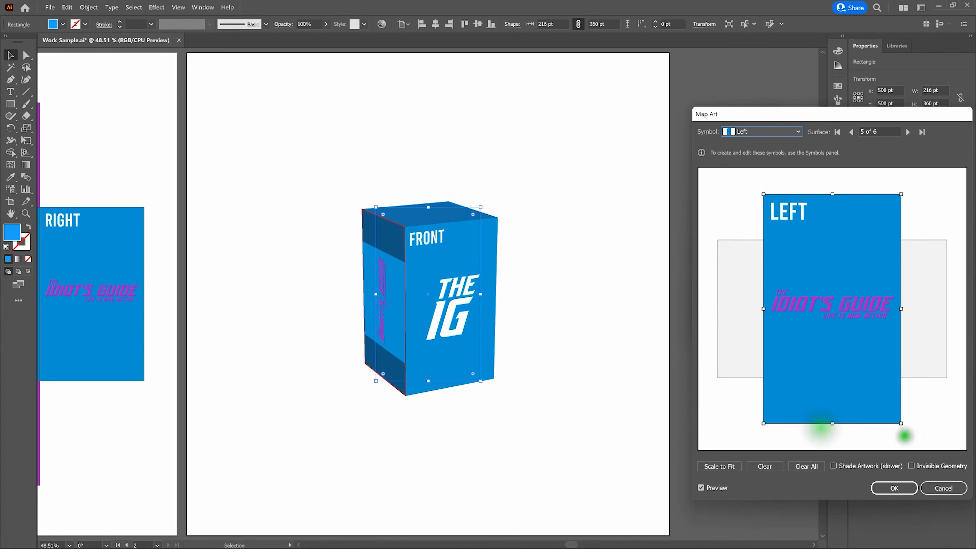
drag(905, 435, 749, 398)
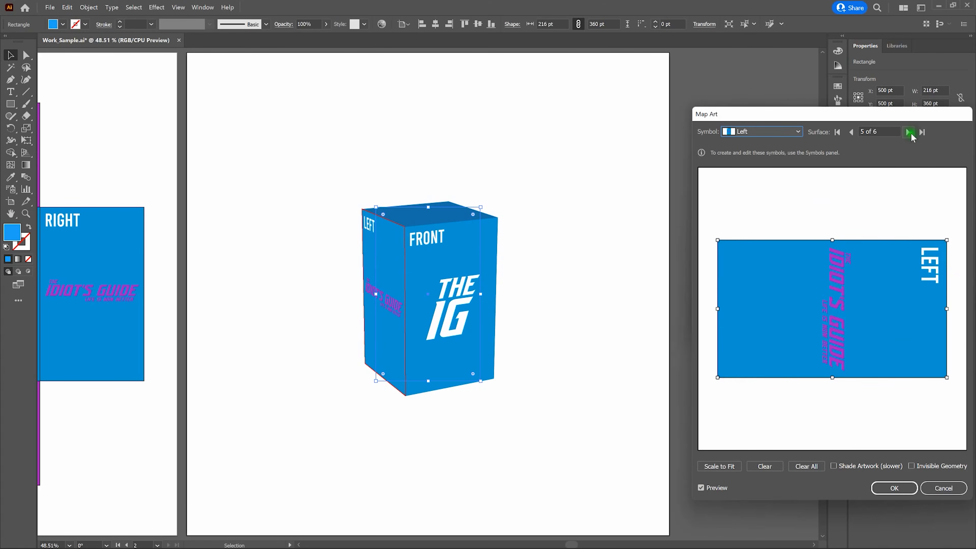
click(908, 132)
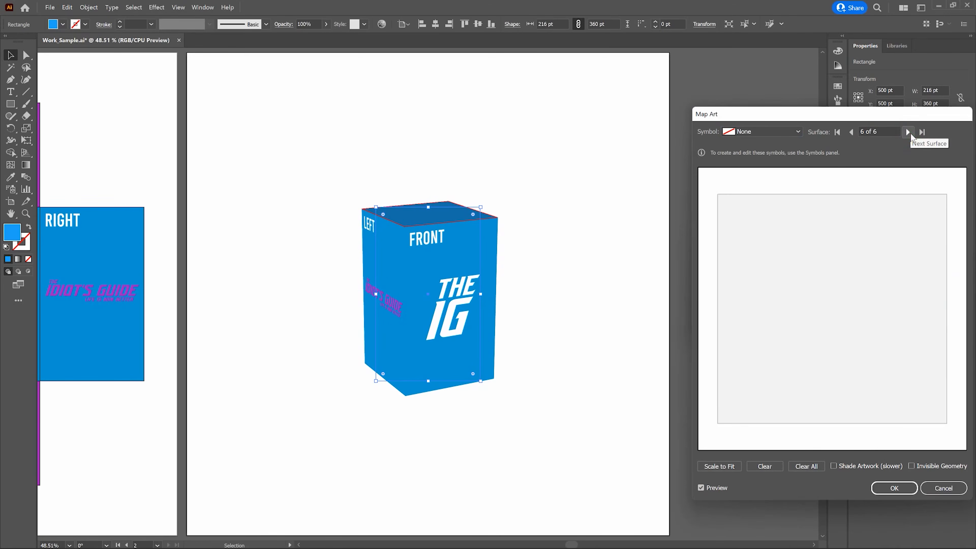
Map the Top symbol onto surface 6, enable Shade Artwork, and confirm the mapped art
click(796, 132)
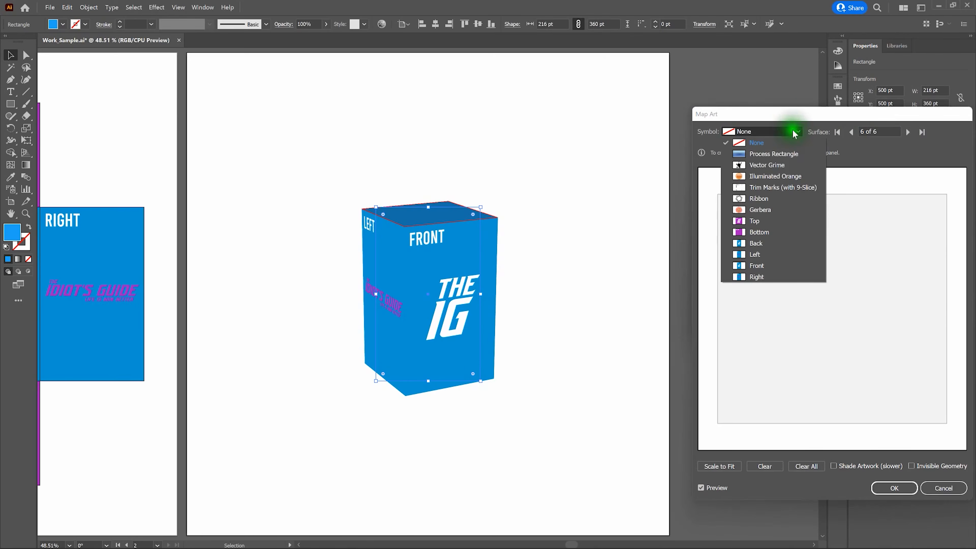
click(776, 221)
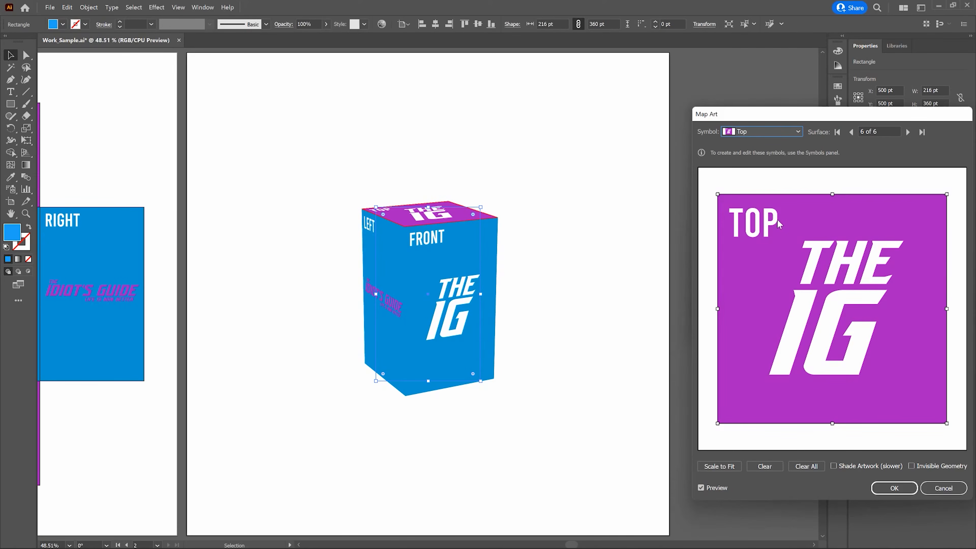
click(835, 467)
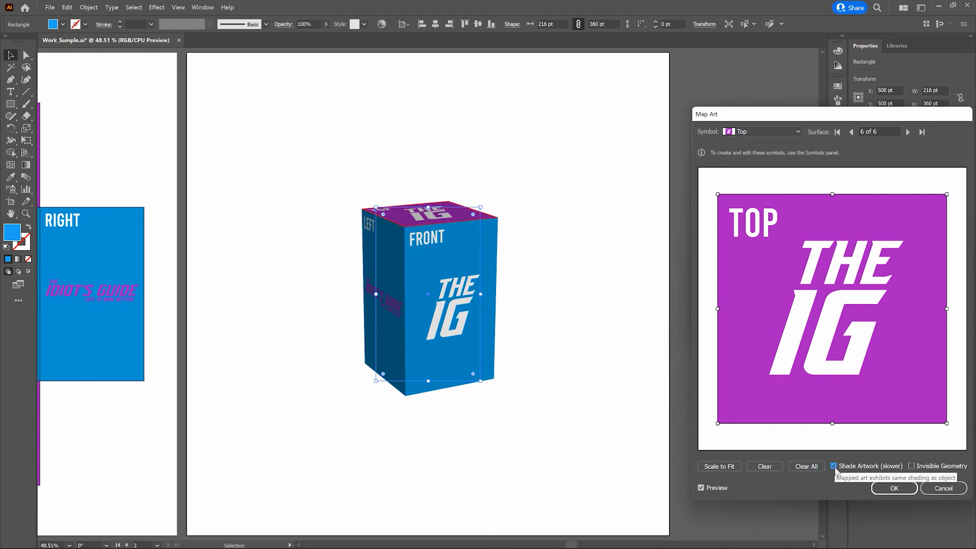
click(895, 489)
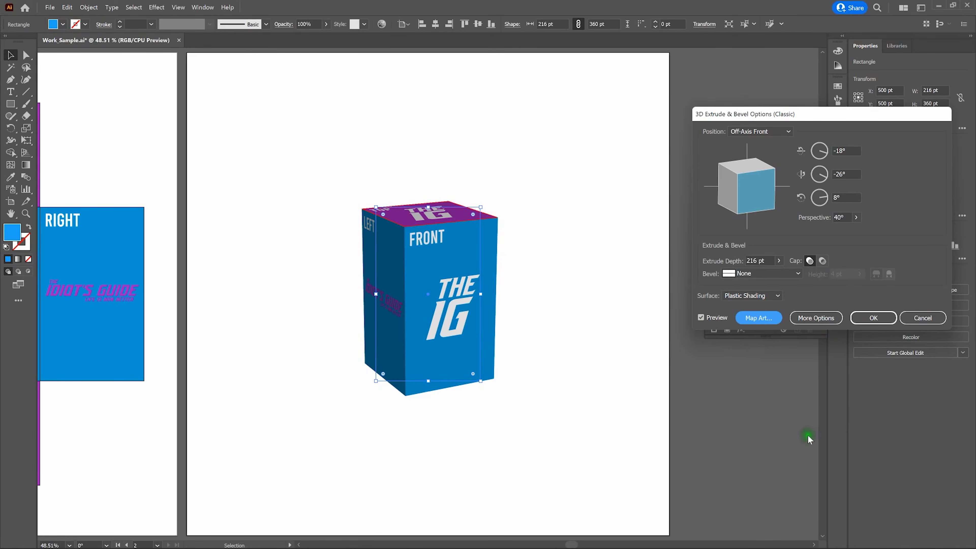
Expand the 3D lighting options and try moving the light source to the left and back again
click(820, 320)
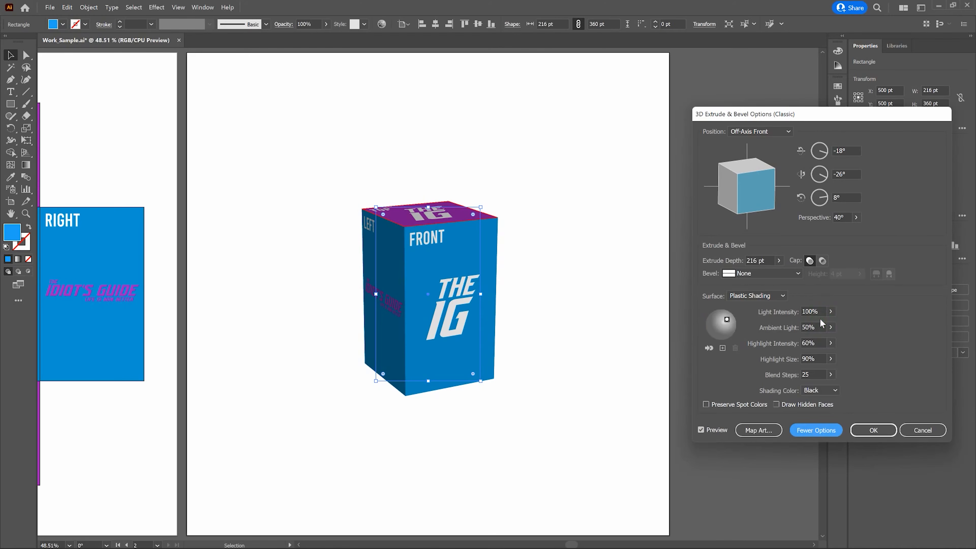
click(728, 322)
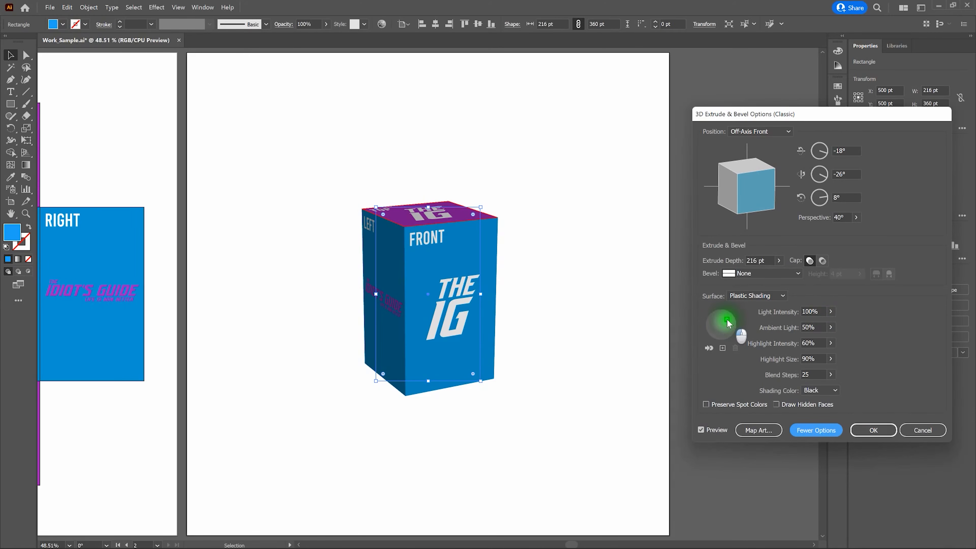
drag(728, 323, 709, 324)
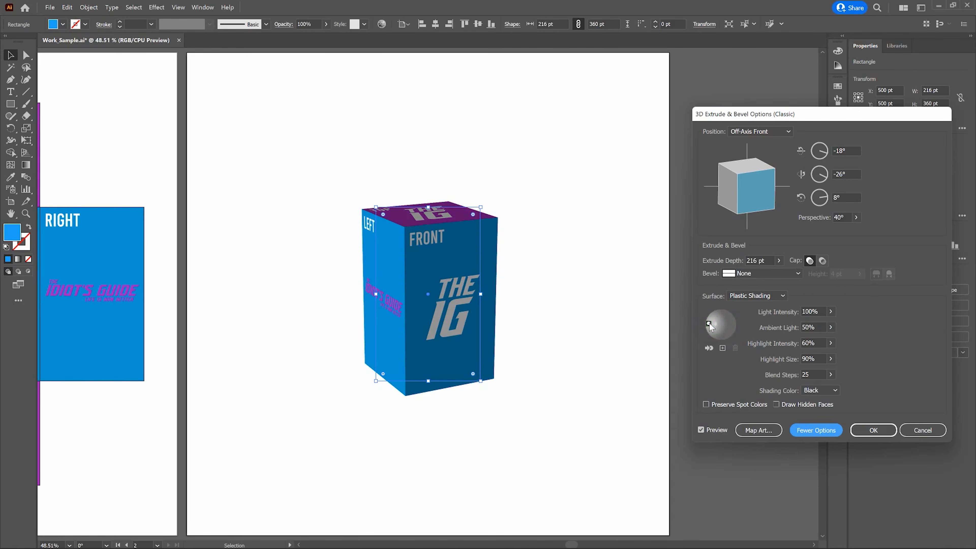
drag(709, 324, 730, 323)
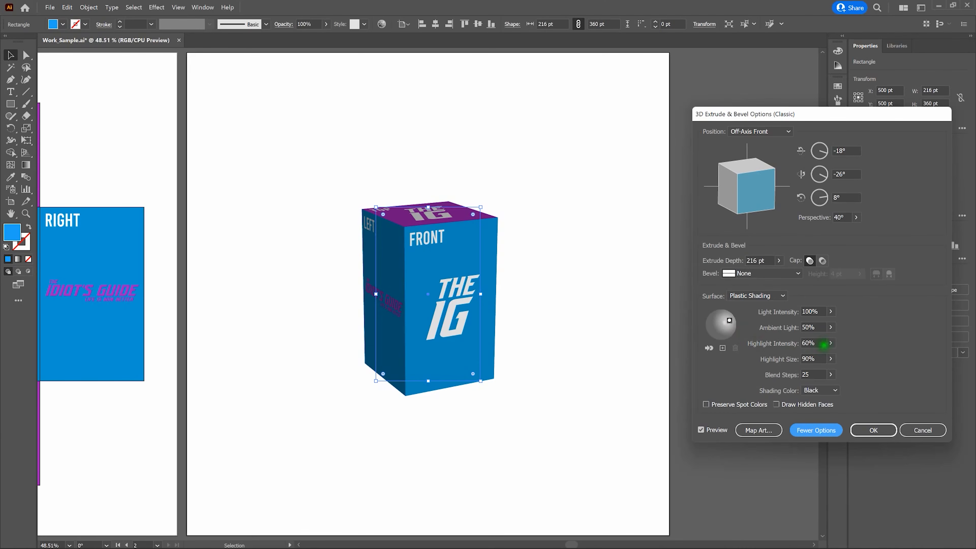
click(846, 372)
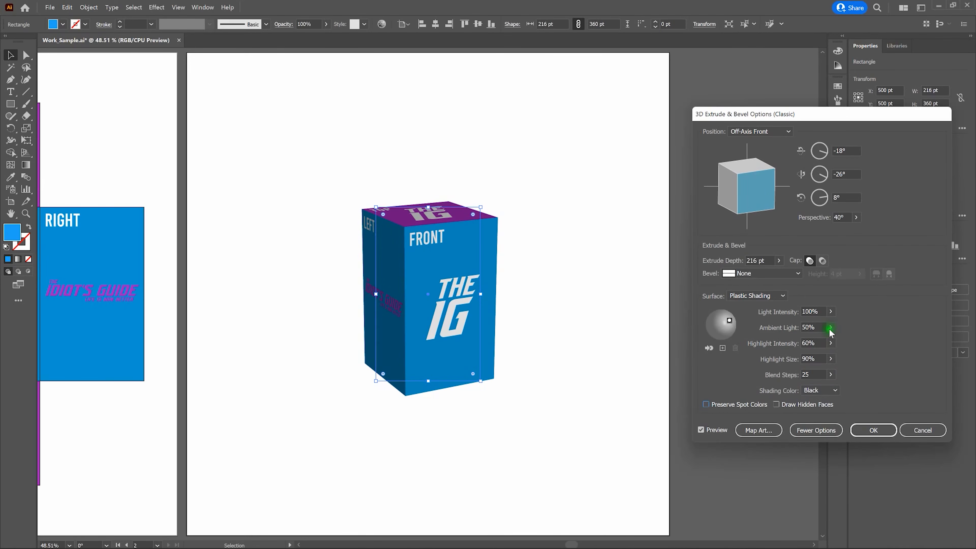
Set the ambient light to 75%
click(814, 327)
text(80)
key(Tab)
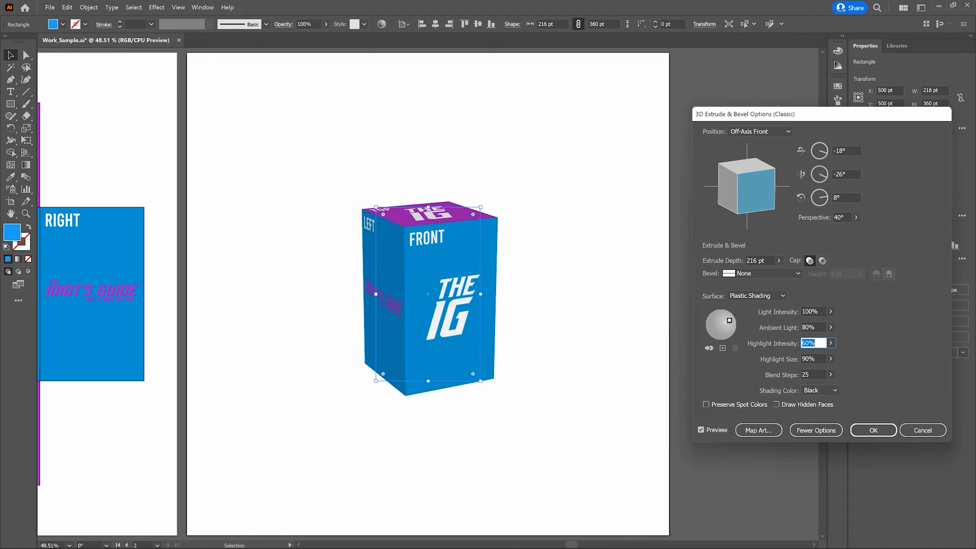
click(813, 327)
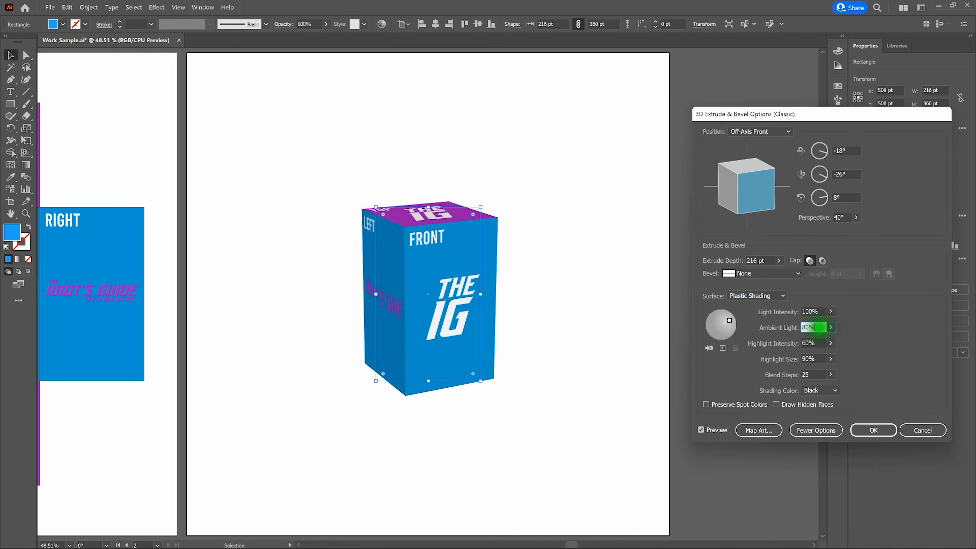
text(75)
key(Tab)
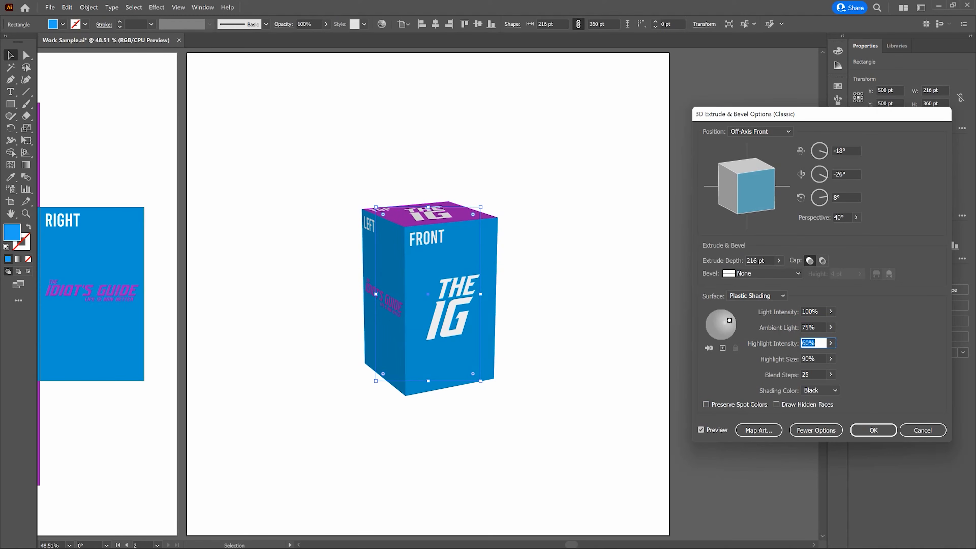
Try the Wireframe, No Shading and Diffuse Shading surface styles, then reselect Plastic Shading and apply the 3D effect
click(766, 299)
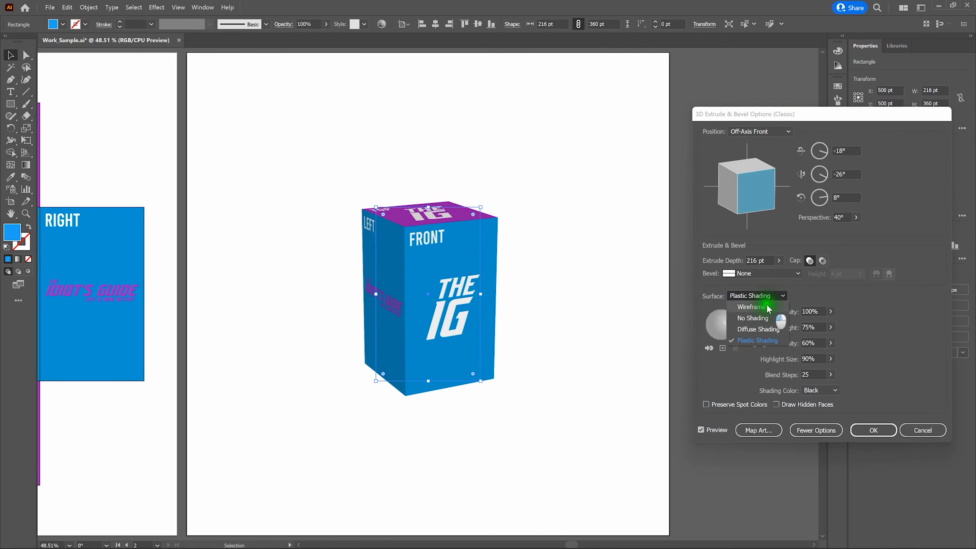
click(768, 308)
click(771, 299)
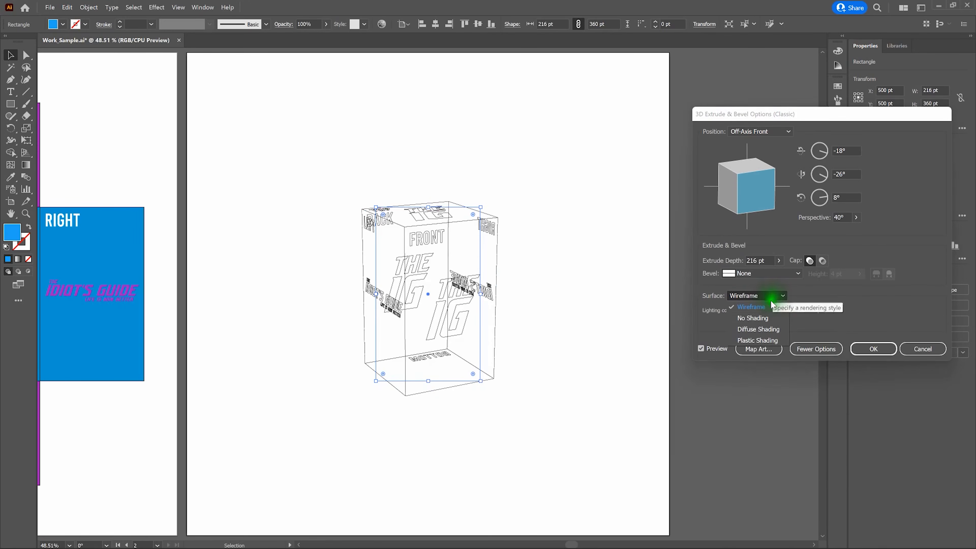
click(770, 318)
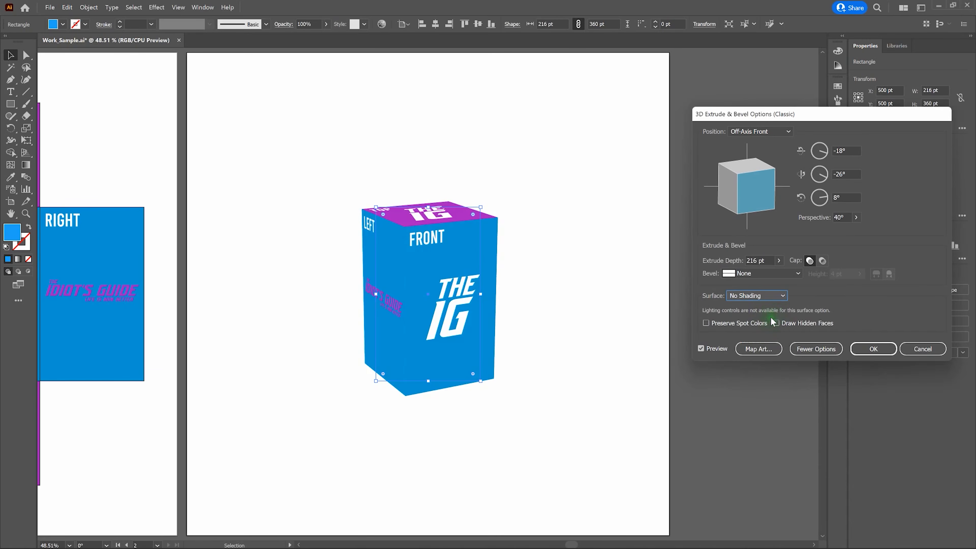
click(771, 299)
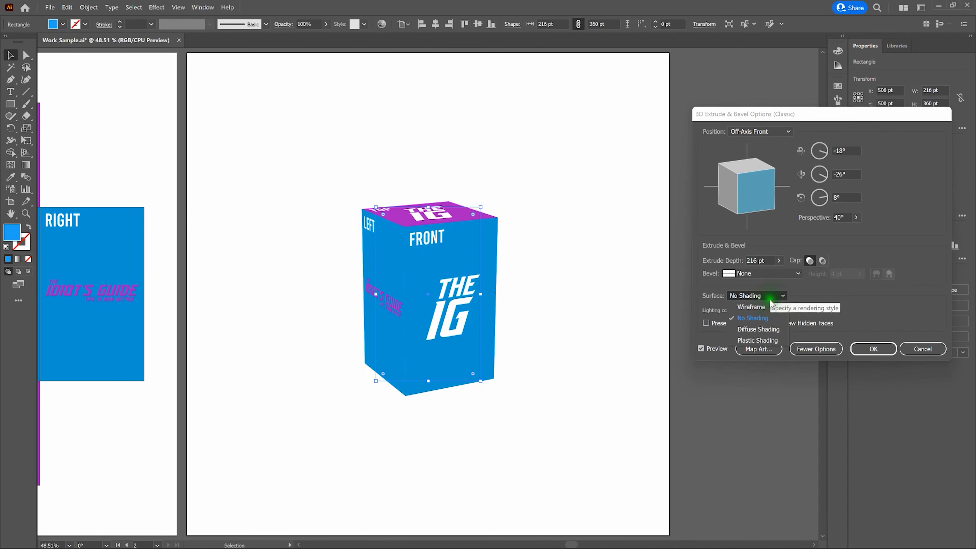
click(777, 330)
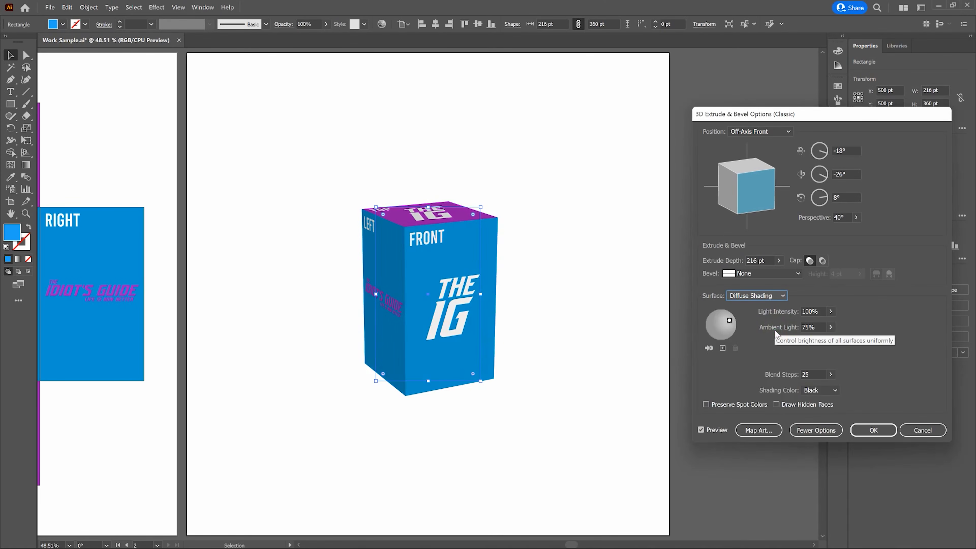
click(752, 297)
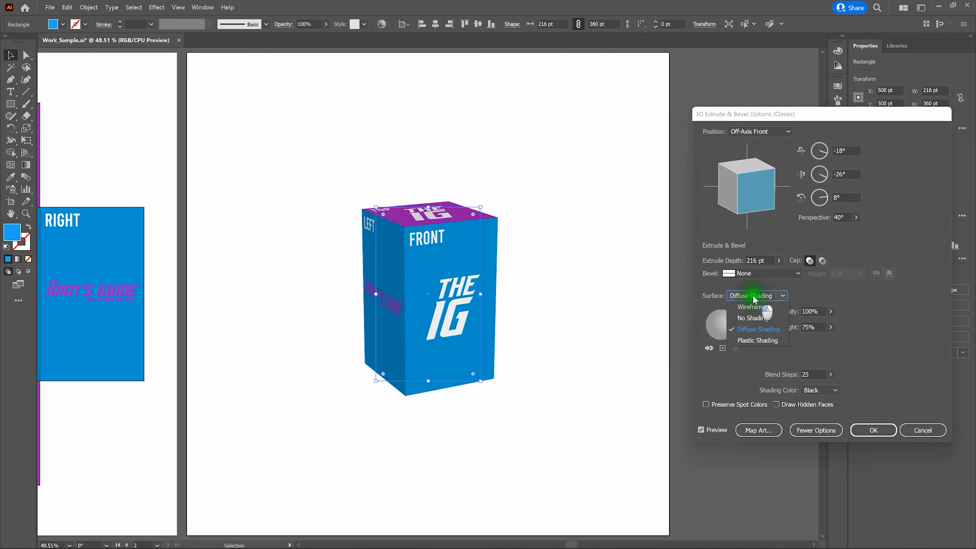
click(760, 340)
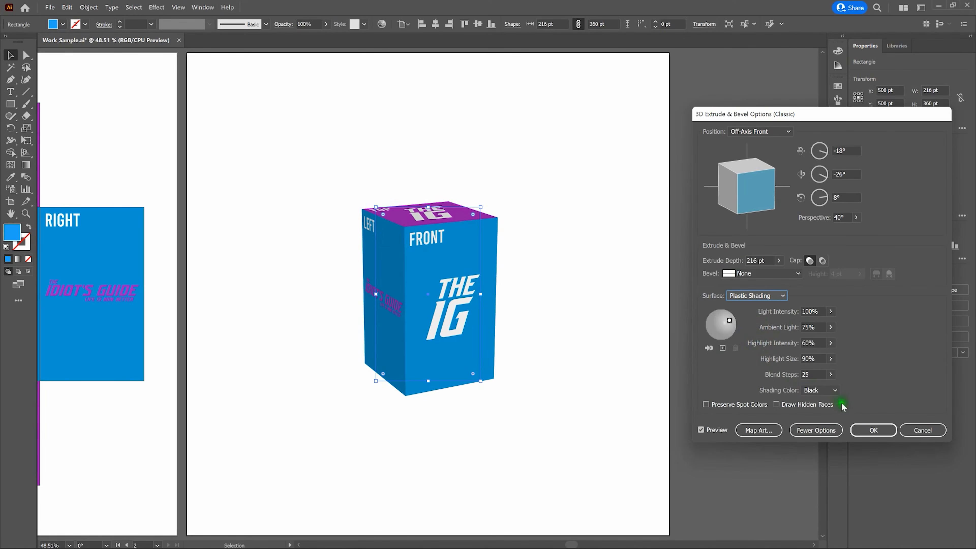
click(870, 430)
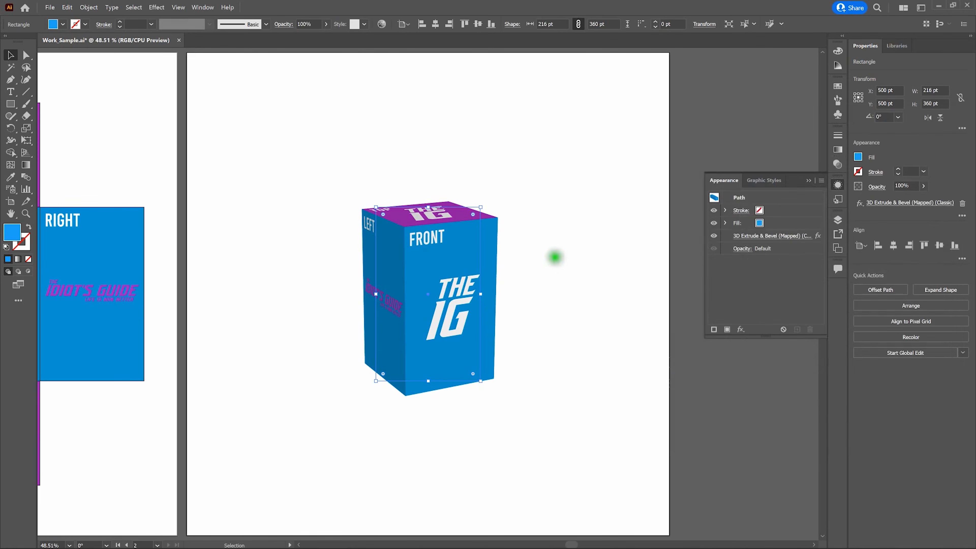
Deselect the box to view the finished mockup, then reselect it
click(551, 251)
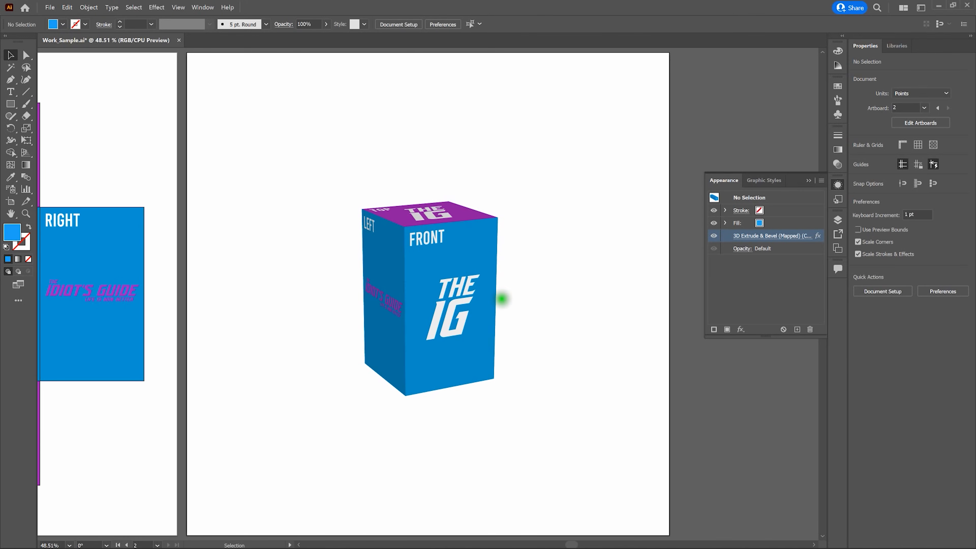
click(460, 288)
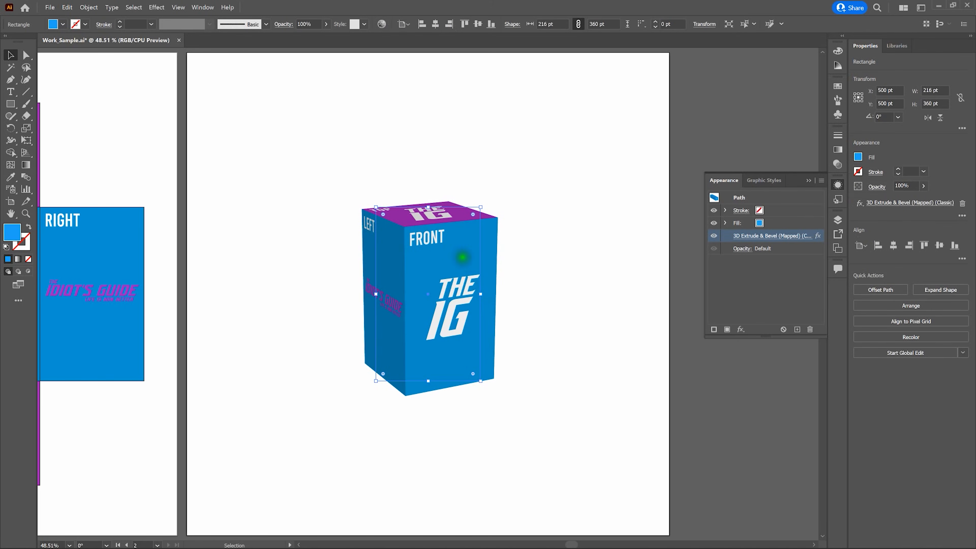
Open the box's Map Art dialog and clear the first surface's symbol to None, then reassign the Front symbol
click(765, 235)
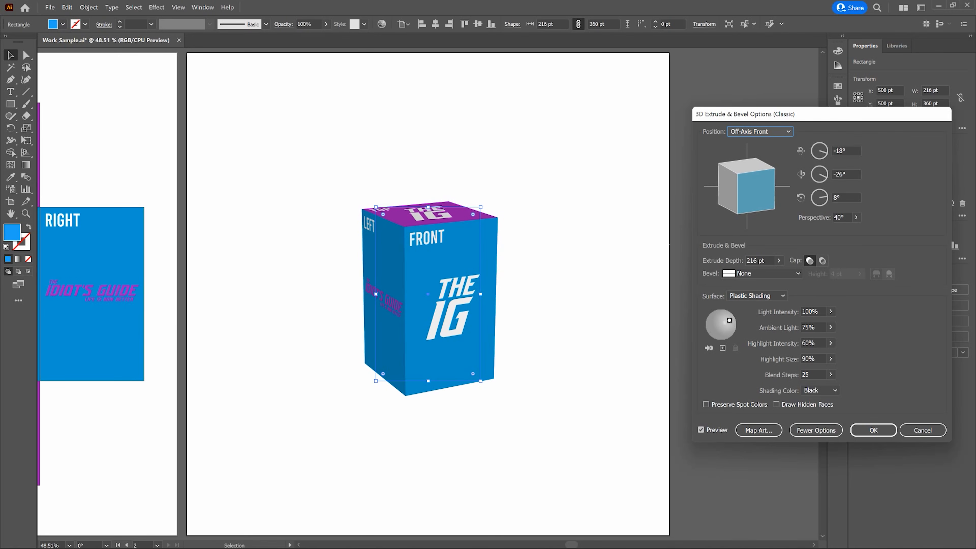
click(776, 270)
click(762, 430)
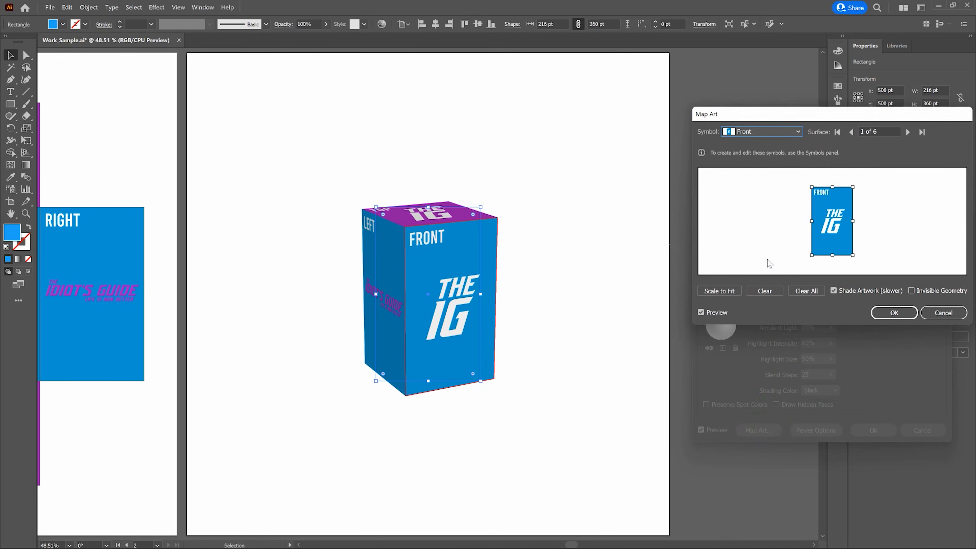
click(739, 137)
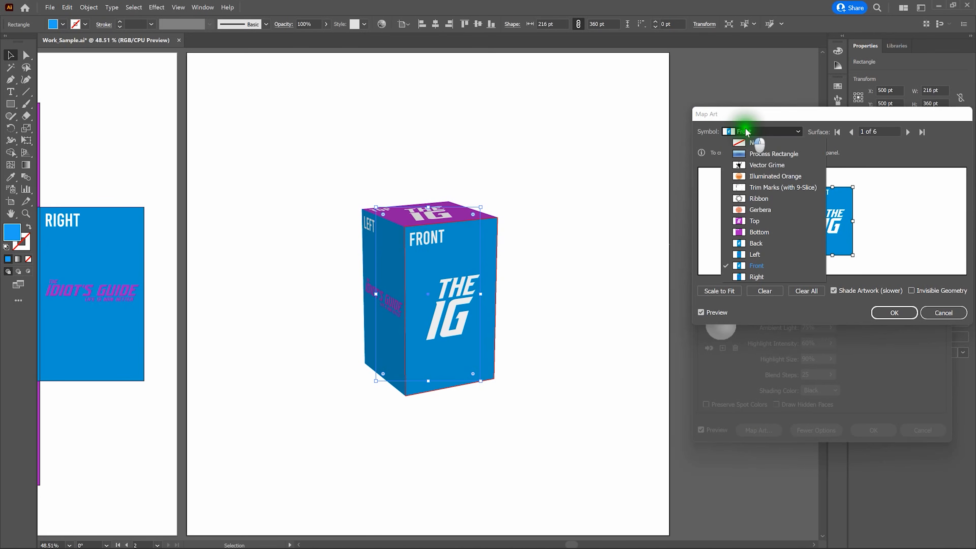
click(753, 143)
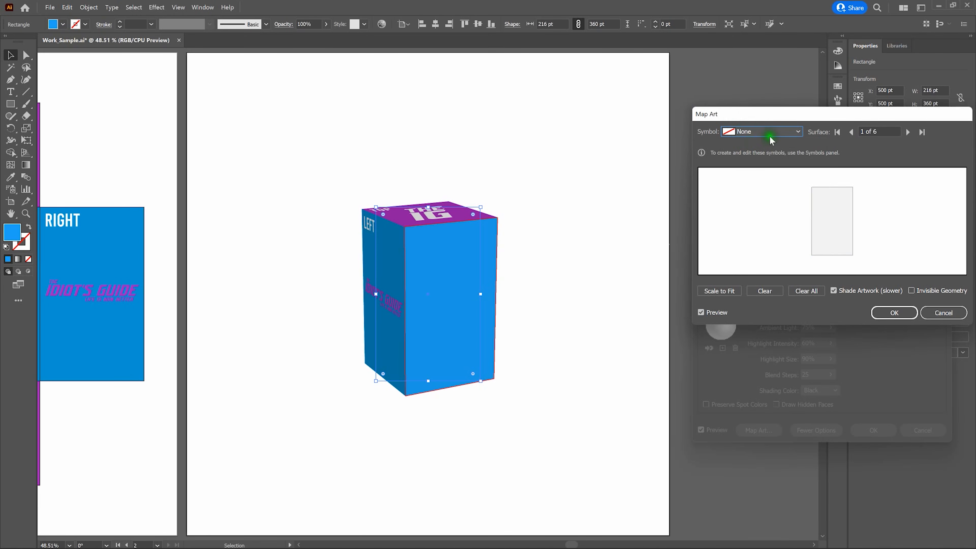
click(783, 132)
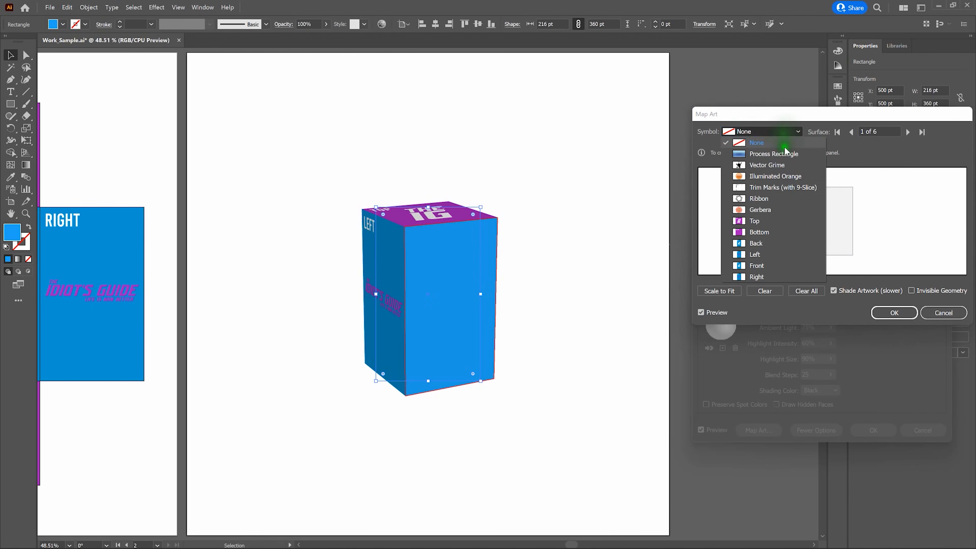
click(784, 266)
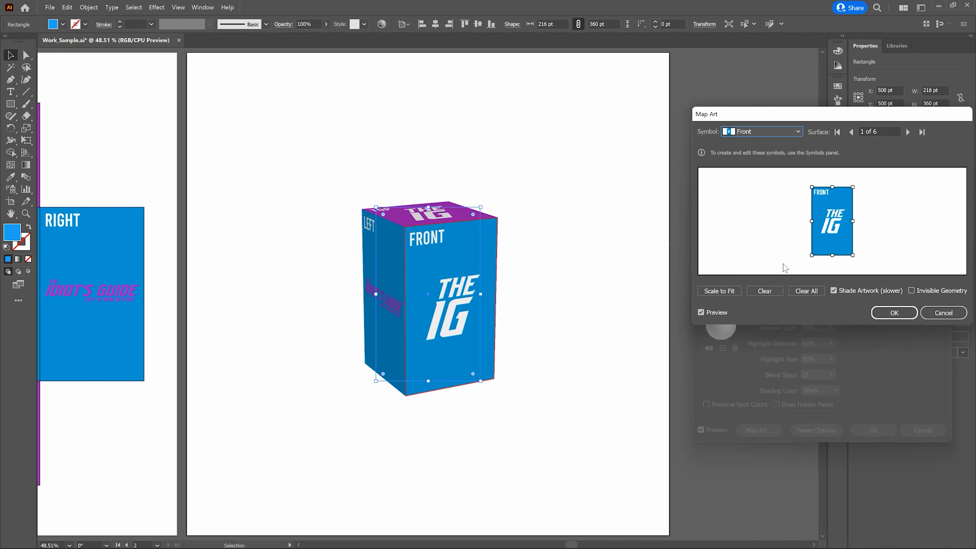
Try moving the Front symbol around the surface preview, then scale it back to fit the surface
click(832, 212)
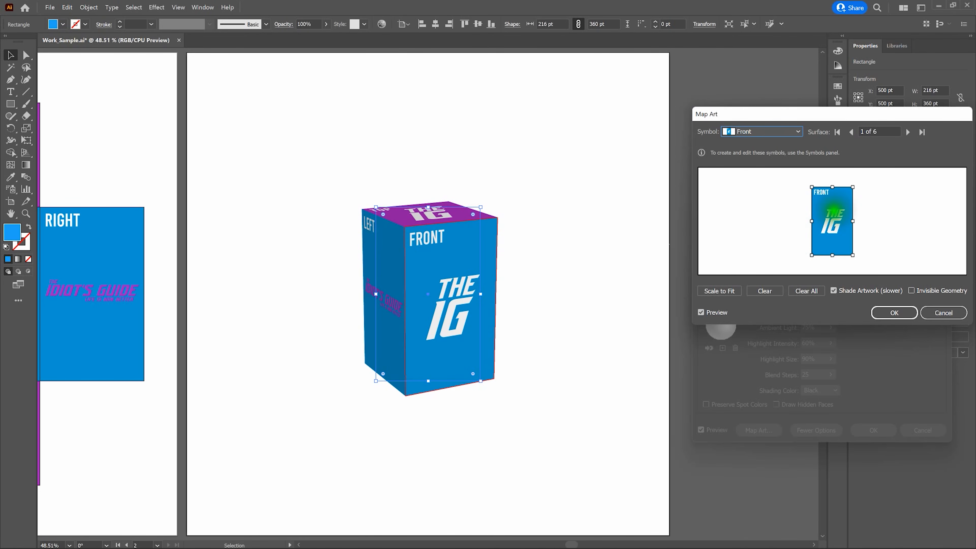
drag(833, 211, 785, 217)
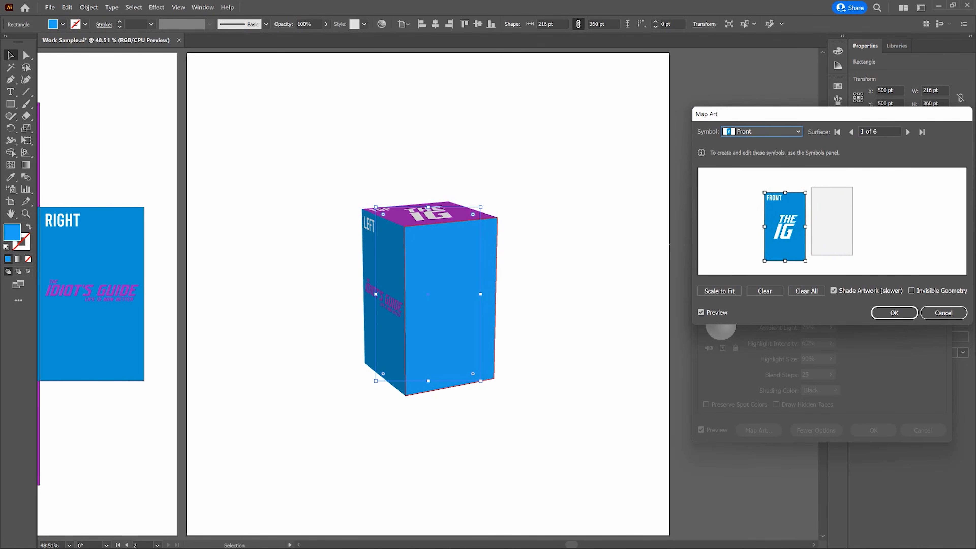
click(789, 215)
drag(785, 215, 809, 215)
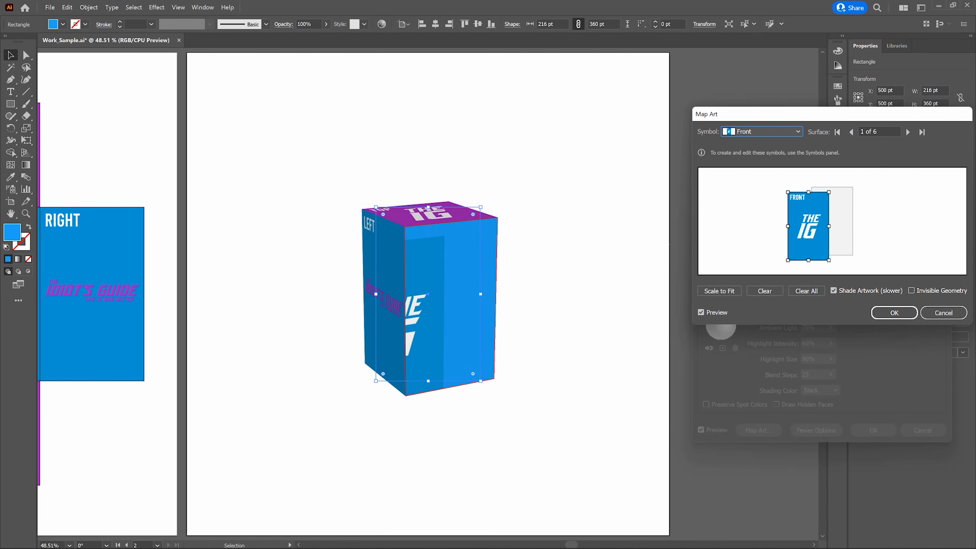
click(801, 209)
mouse_move(801, 210)
mouse_down()
mouse_move(823, 205)
mouse_move(804, 210)
mouse_up()
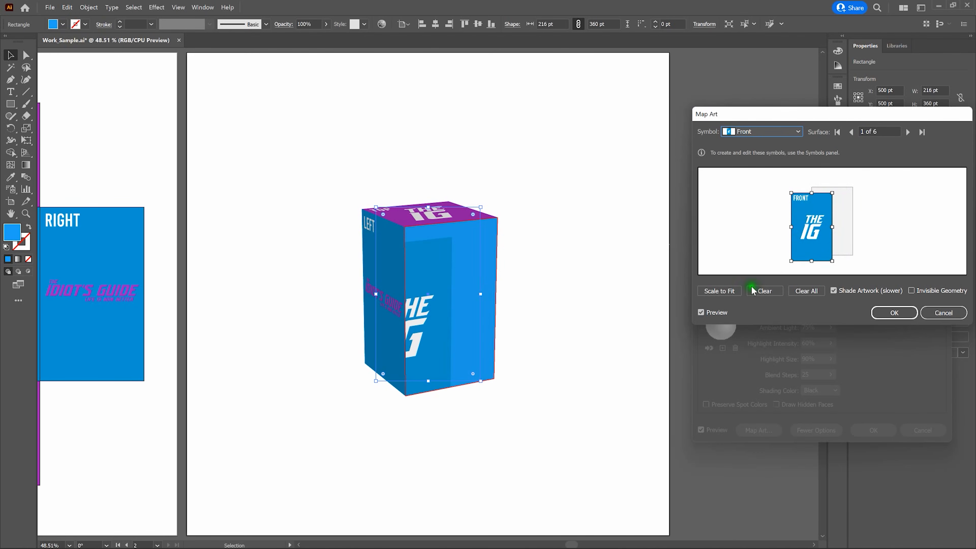
click(718, 291)
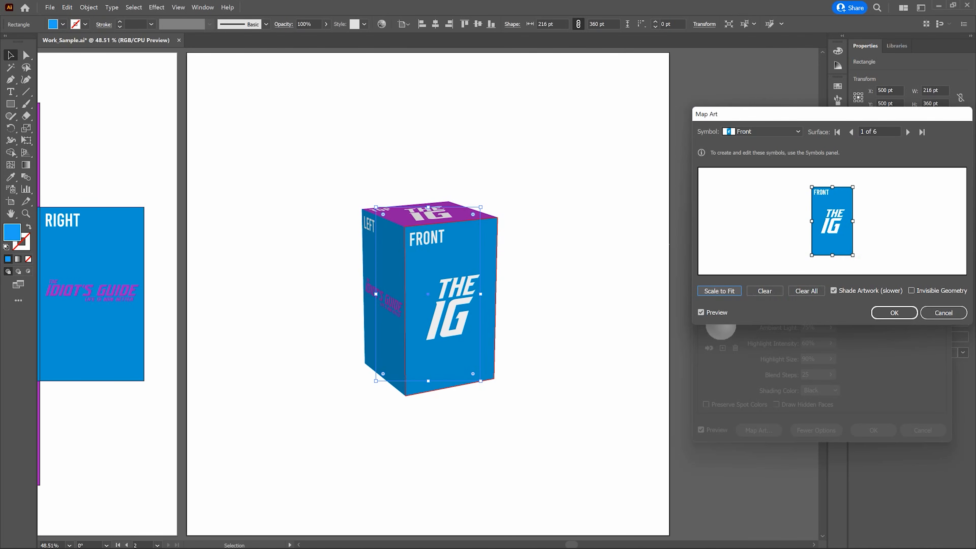
Try rotating the Front symbol sideways and back, then confirm the Map Art and 3D options dialogs
drag(857, 256, 790, 248)
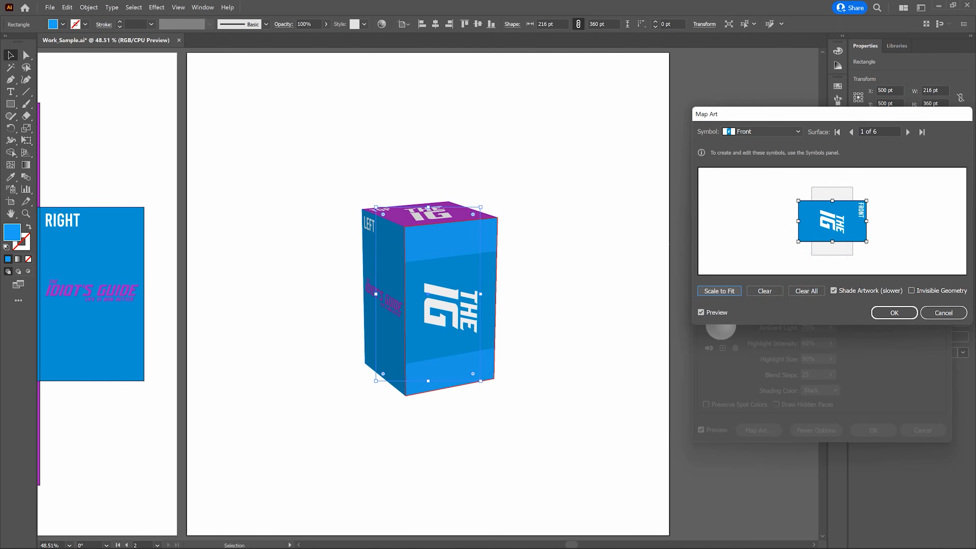
drag(791, 245, 854, 261)
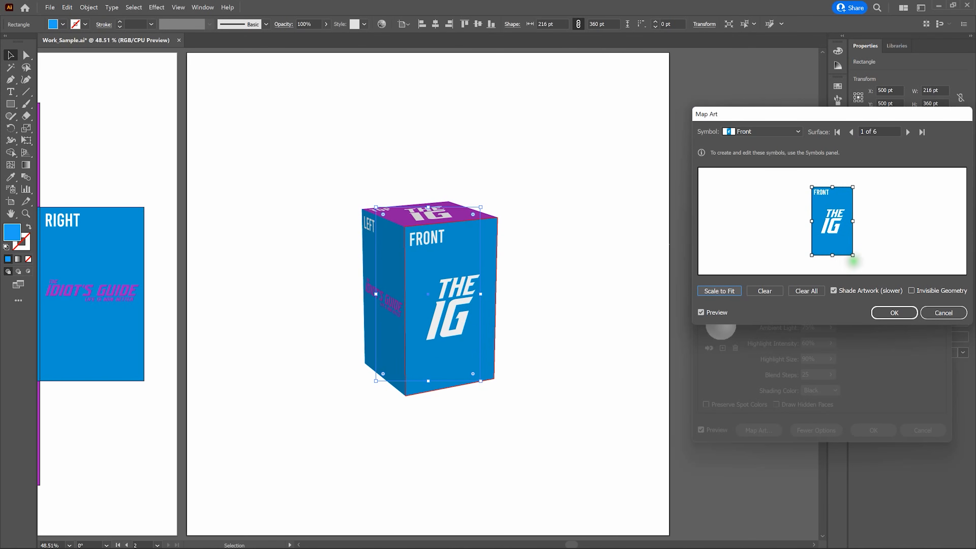
click(894, 312)
click(875, 429)
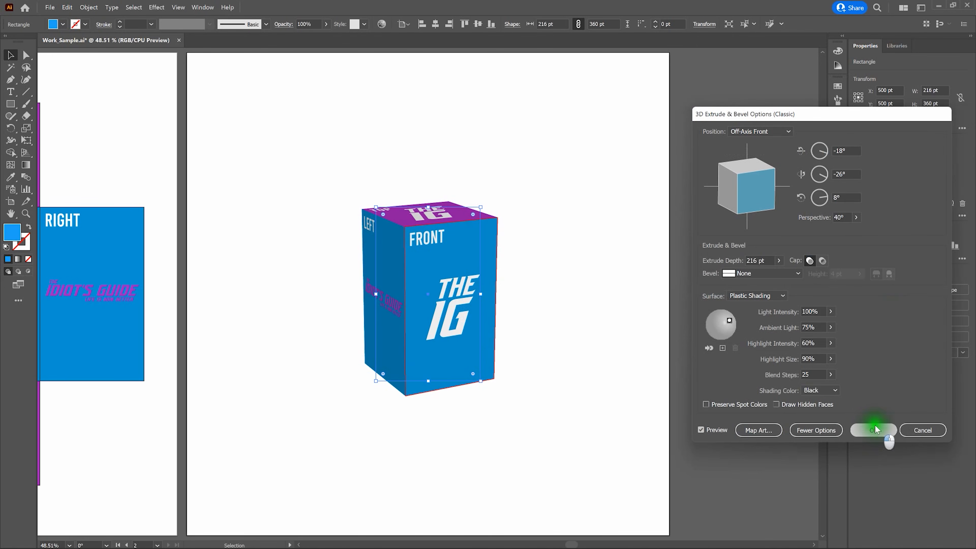
Reopen the box's 3D Extrude & Bevel options and rotate the cube to about -7°, 47° and -7°
click(622, 292)
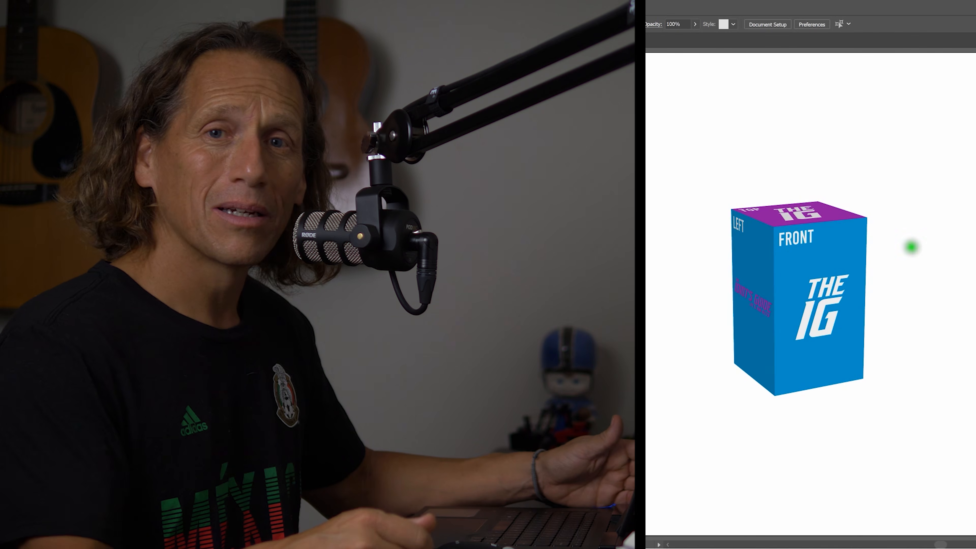
click(830, 260)
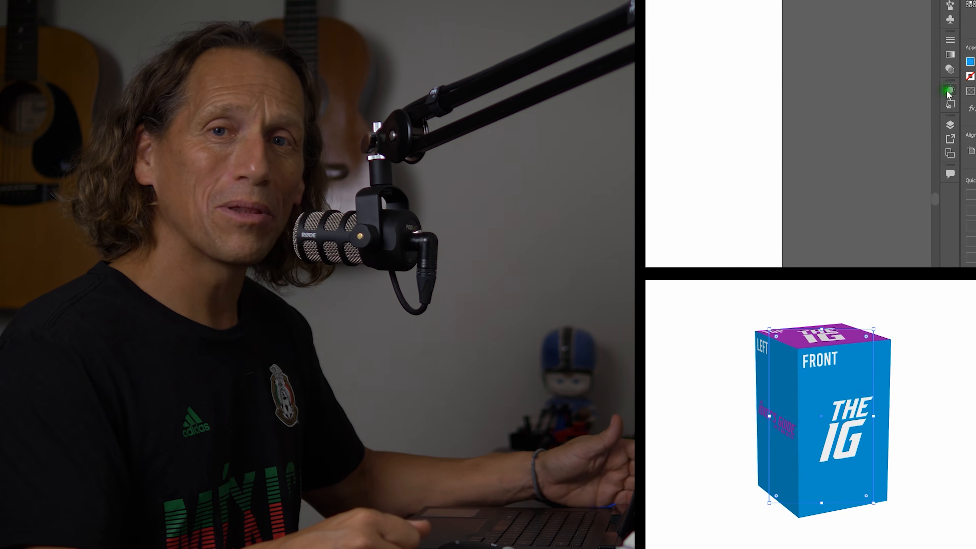
click(949, 90)
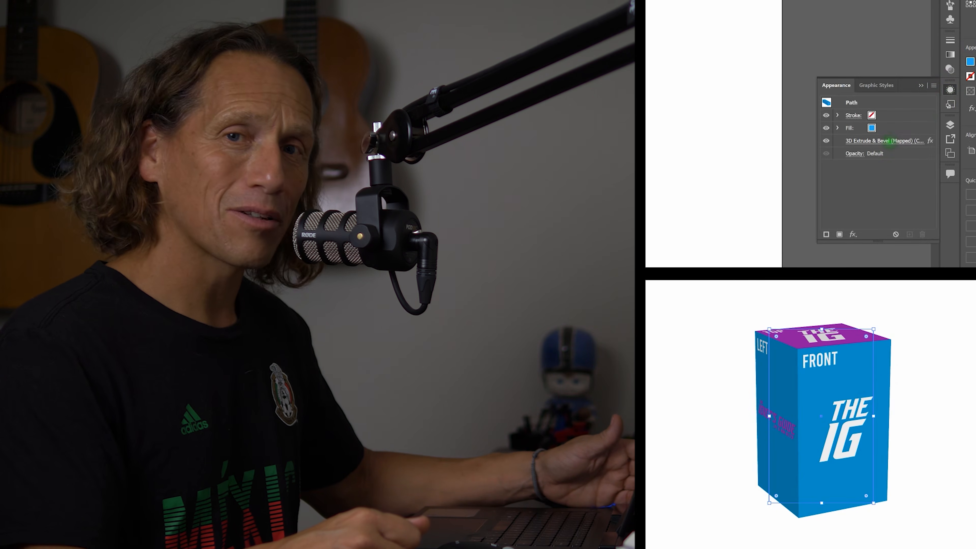
click(884, 141)
drag(759, 102, 723, 94)
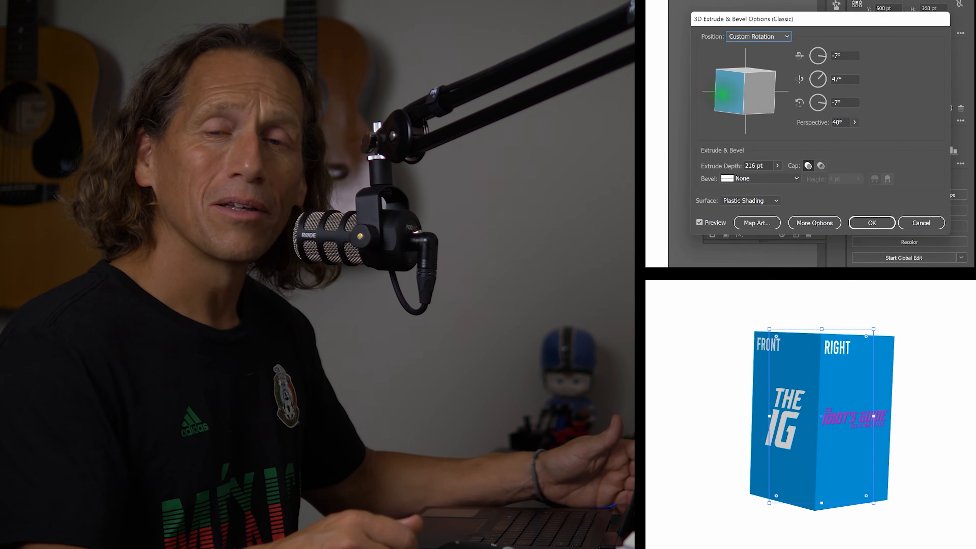
Choose a new position preset for the 3D box
click(755, 37)
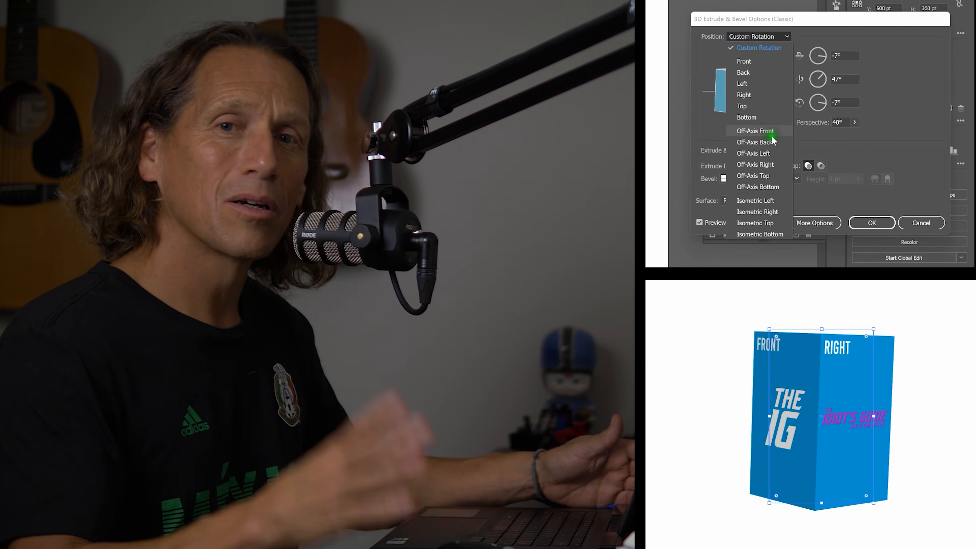